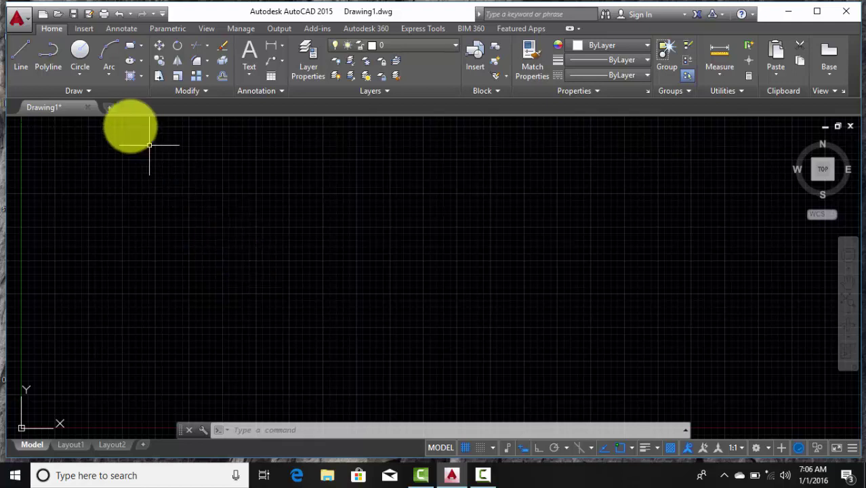
Draw a roughly square rectangle from two corner picks and zoom in on it.
{"action": "left_click", "coordinate": [131, 43]}
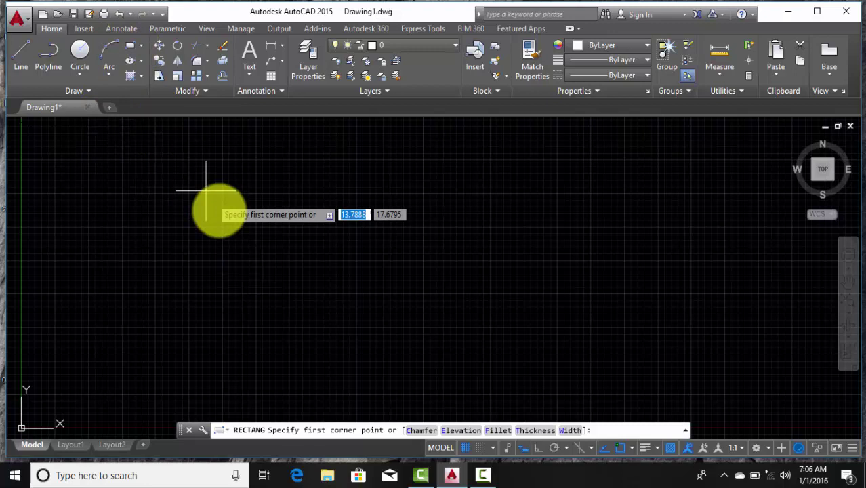
{"action": "left_click", "coordinate": [233, 231]}
{"action": "left_click", "coordinate": [330, 316]}
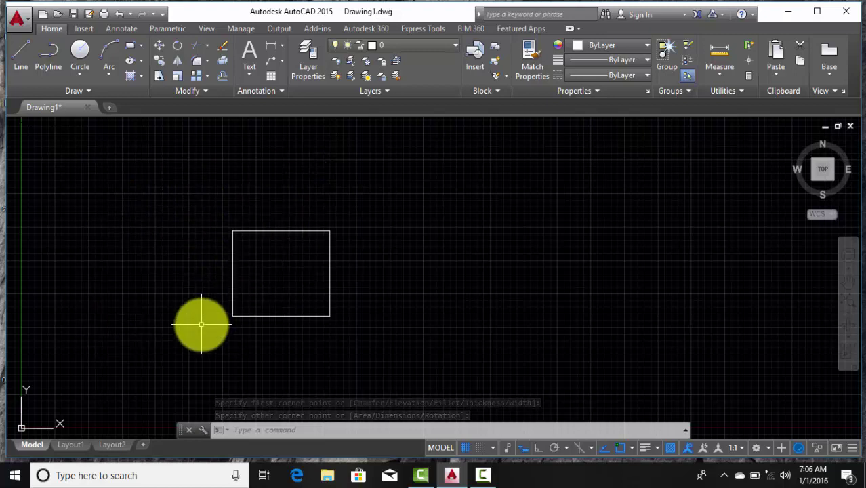
{"action": "scroll", "coordinate": [203, 324], "scroll_direction": "up", "scroll_amount": 2}
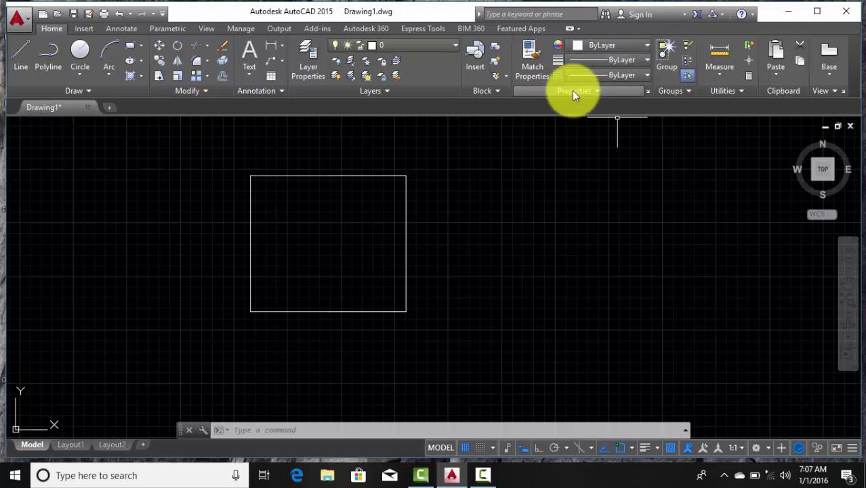
Load the ACAD_ISO02W100 dashed linetype through the Linetype Manager.
{"action": "left_click", "coordinate": [601, 75]}
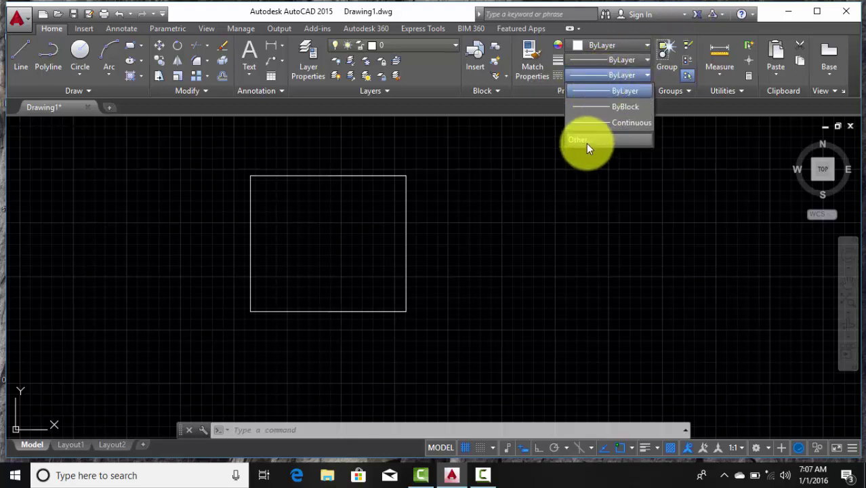
{"action": "left_click", "coordinate": [585, 139]}
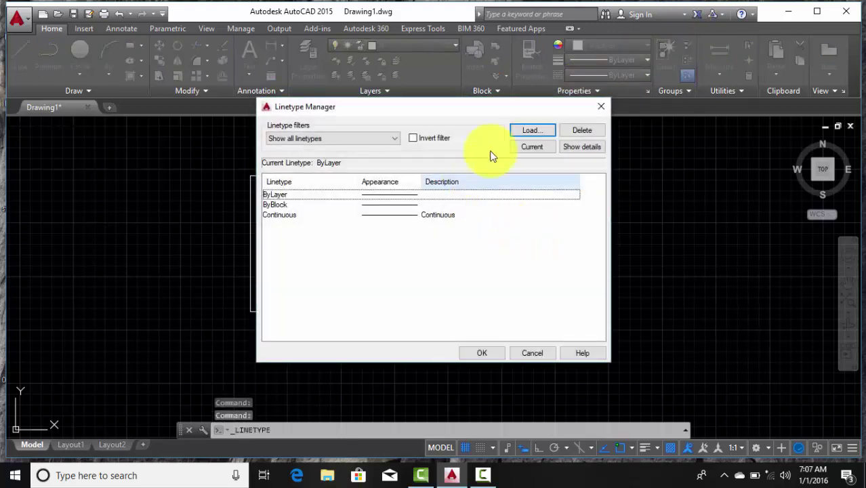
{"action": "left_click", "coordinate": [531, 130]}
{"action": "left_click", "coordinate": [397, 214]}
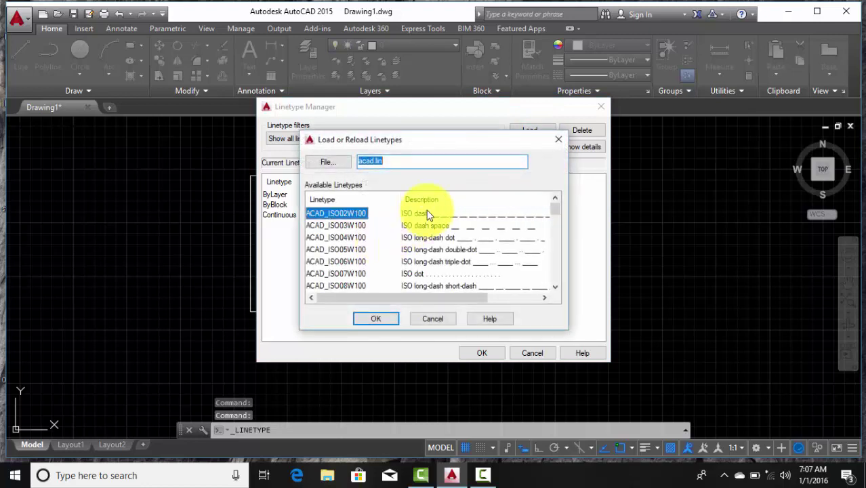
{"action": "left_click", "coordinate": [376, 319]}
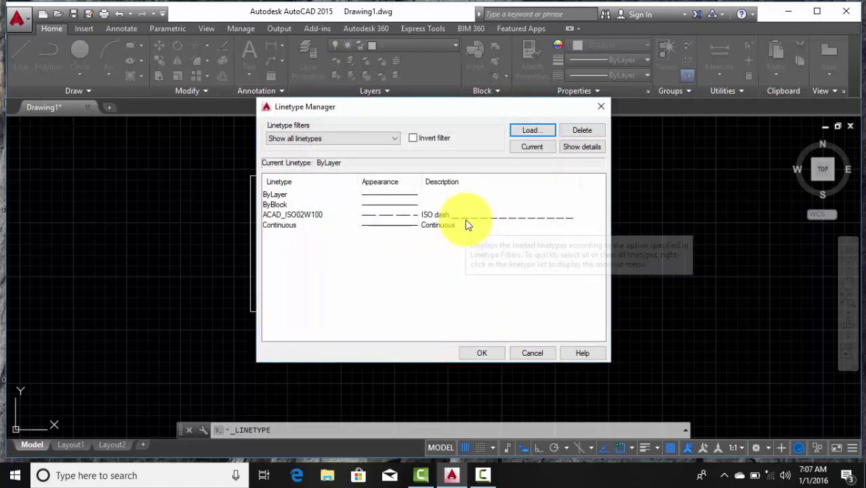
{"action": "left_click", "coordinate": [465, 221]}
{"action": "left_click", "coordinate": [480, 353]}
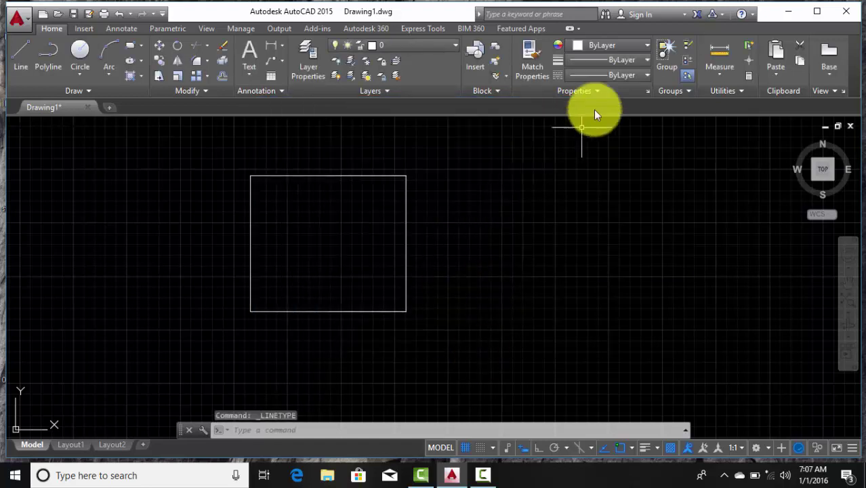
Check the Linetype list shows ACAD_ISO02W100, leaving the current linetype at ByLayer.
{"action": "left_click", "coordinate": [617, 75]}
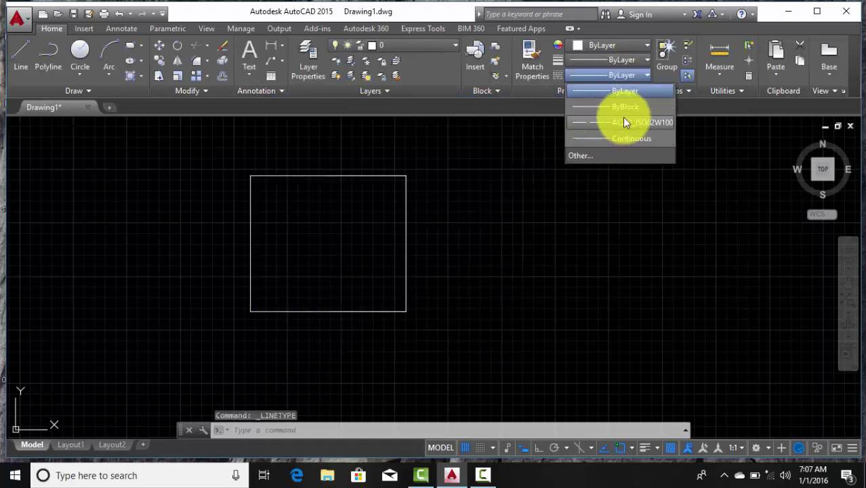
{"action": "left_click", "coordinate": [504, 296]}
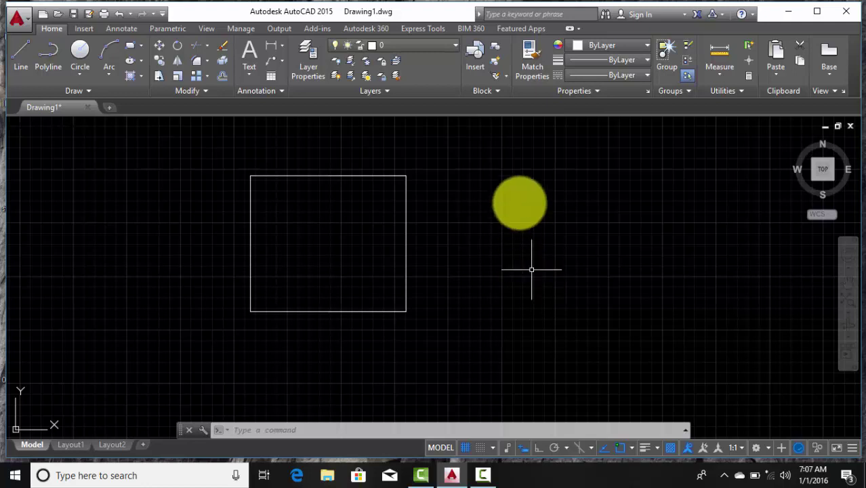
{"action": "left_click", "coordinate": [611, 75]}
{"action": "left_click", "coordinate": [611, 77]}
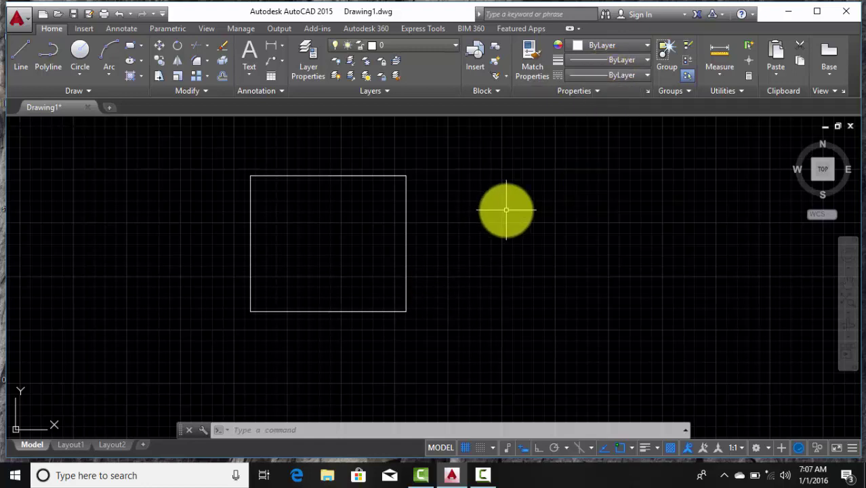
Run PU and purge all unused items, including the ACAD_ISO02W100 linetype.
{"action": "type", "text": "p"}
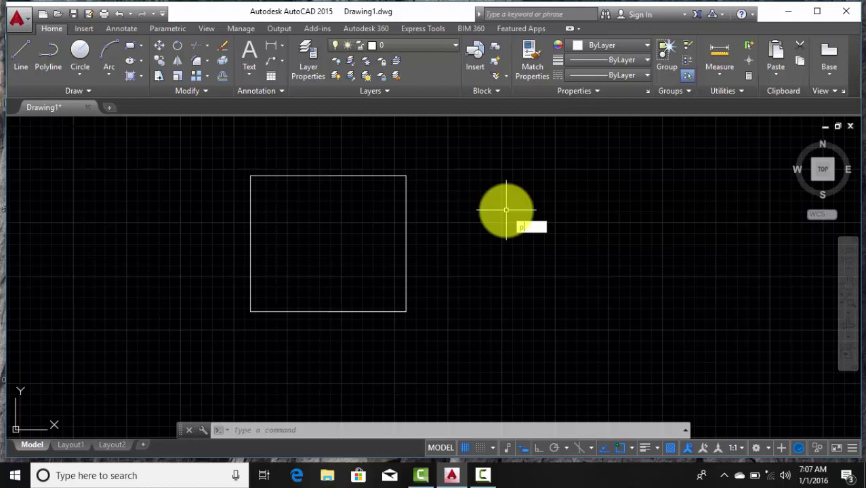
{"action": "type", "text": "u"}
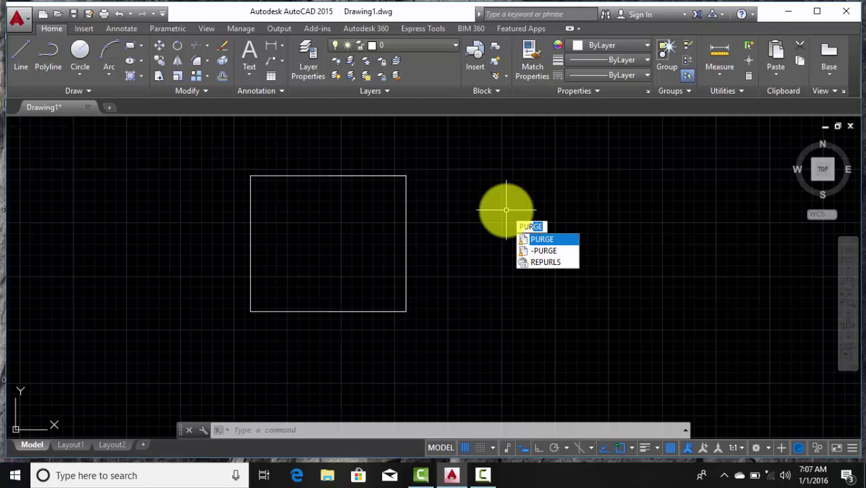
{"action": "key", "text": "Return"}
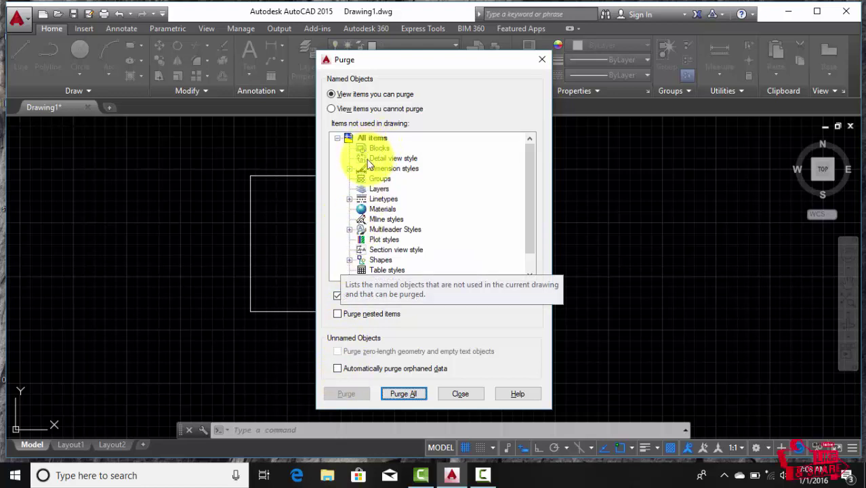
{"action": "left_click", "coordinate": [349, 199]}
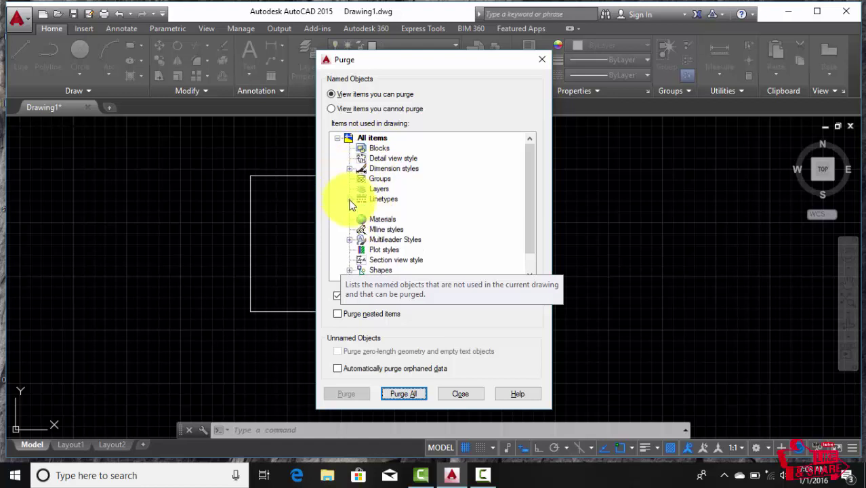
{"action": "left_click", "coordinate": [385, 208]}
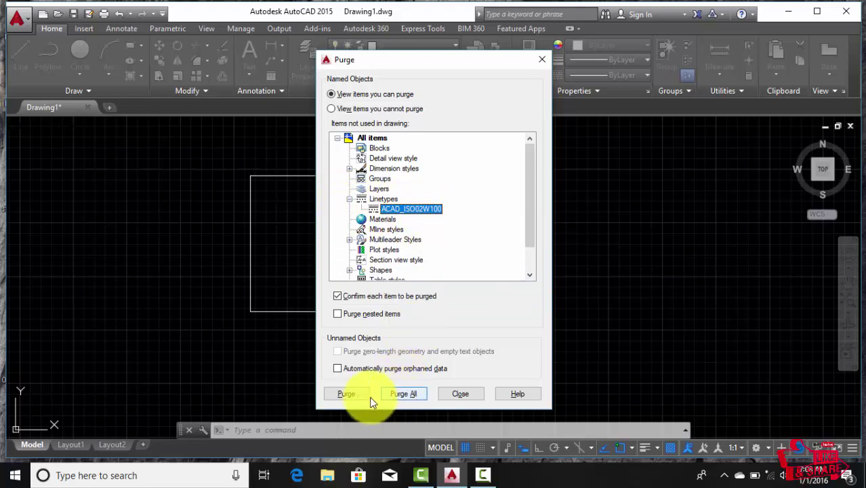
{"action": "left_click", "coordinate": [410, 397]}
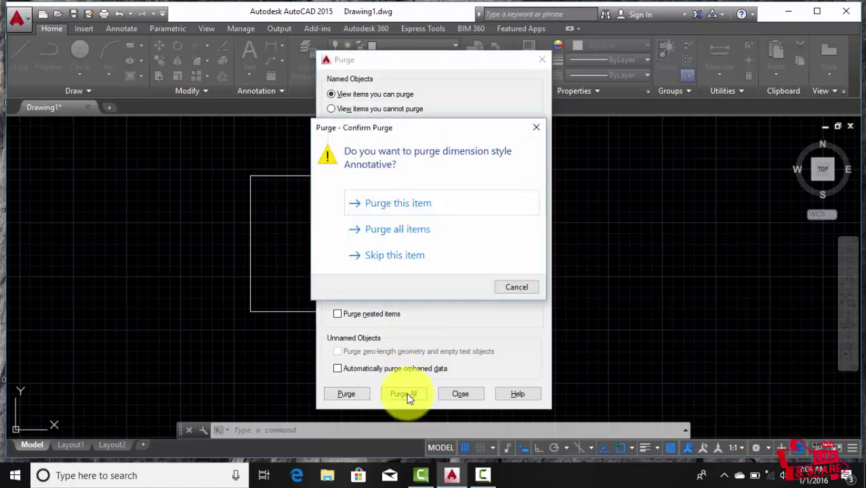
{"action": "left_click", "coordinate": [412, 231]}
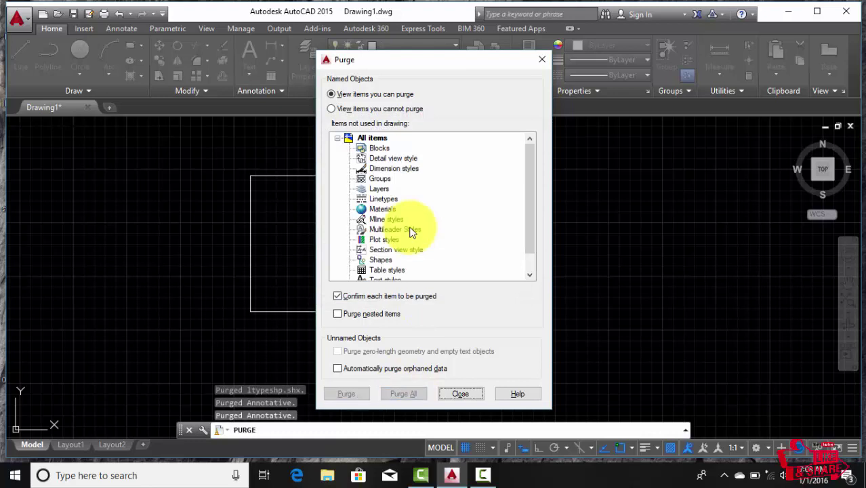
{"action": "left_click", "coordinate": [458, 396]}
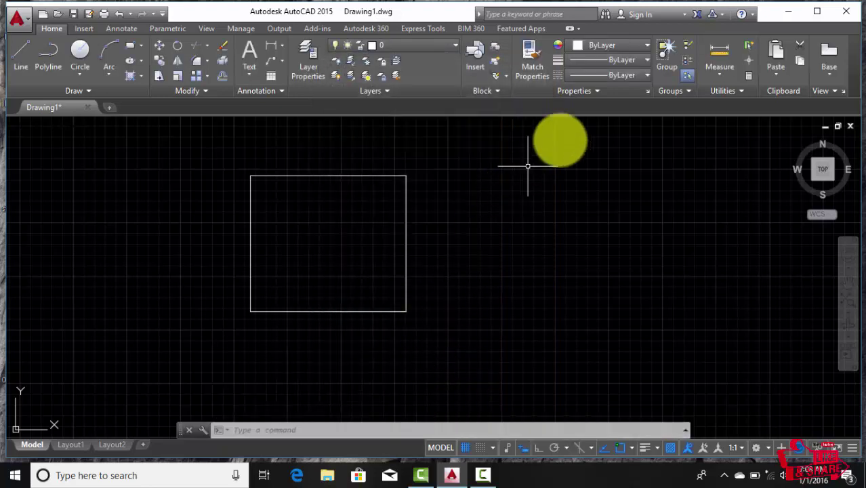
{"action": "left_click", "coordinate": [607, 77]}
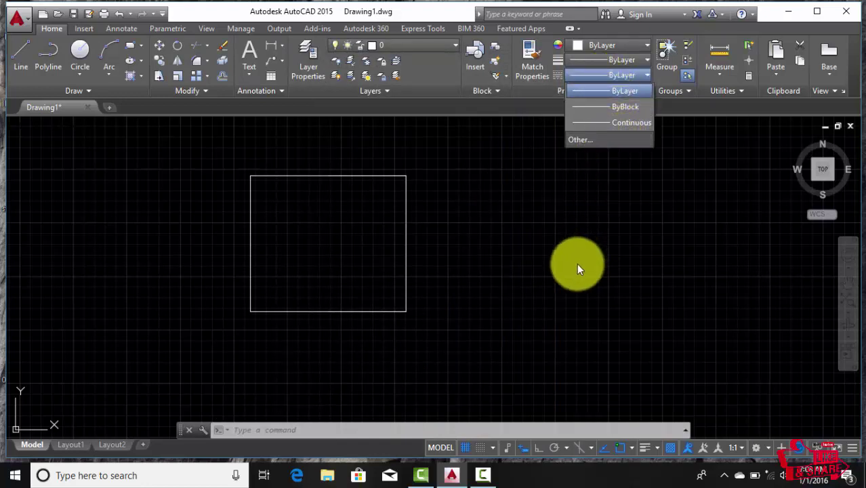
{"action": "left_click", "coordinate": [577, 269]}
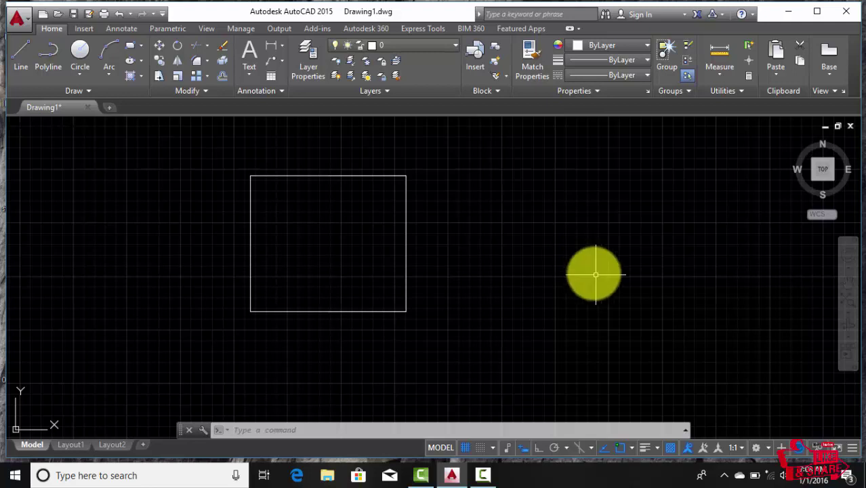
Draw a small rectangle against the right side of the square.
{"action": "middle_click_drag", "start_coordinate": [510, 220], "coordinate": [325, 234]}
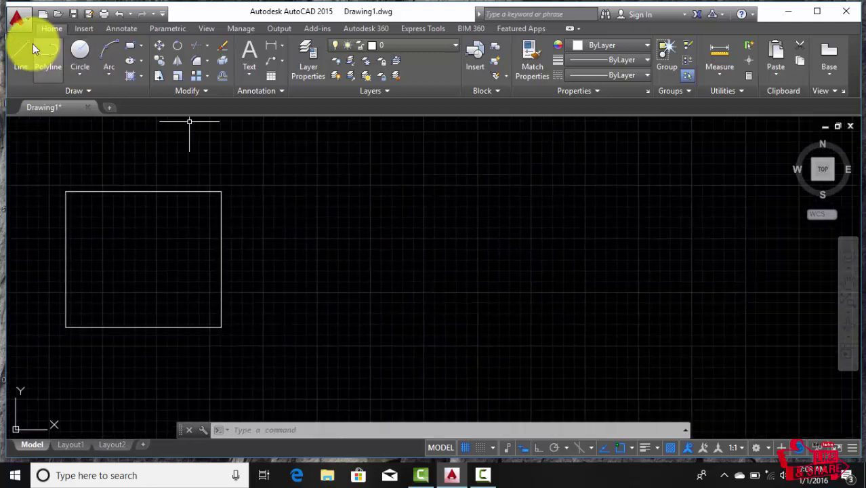
{"action": "left_click", "coordinate": [129, 45]}
{"action": "left_click", "coordinate": [326, 227]}
{"action": "left_click", "coordinate": [391, 311]}
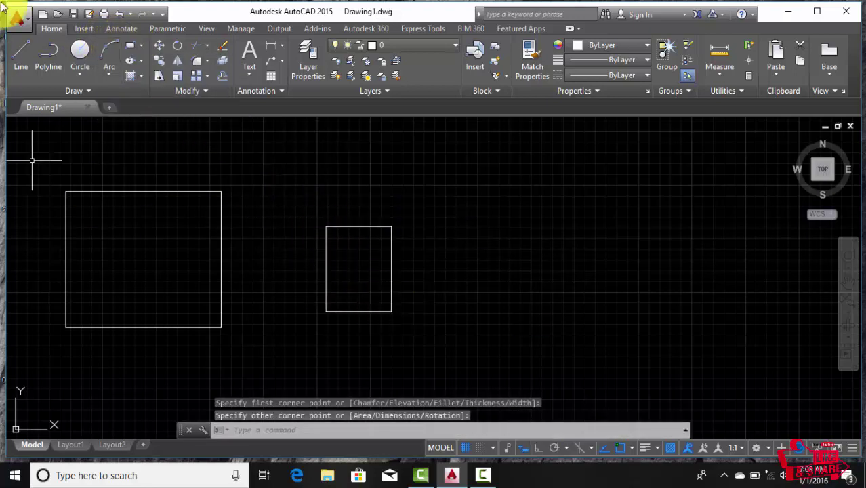
Draw connected lines from the small rectangle's lower-right corner, toggling Ortho, forming a larger rectangle.
{"action": "left_click", "coordinate": [21, 54]}
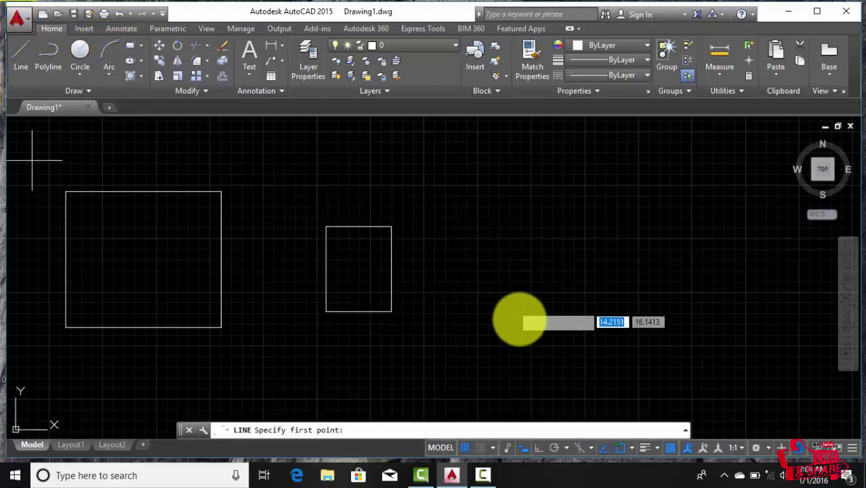
{"action": "left_click", "coordinate": [366, 311]}
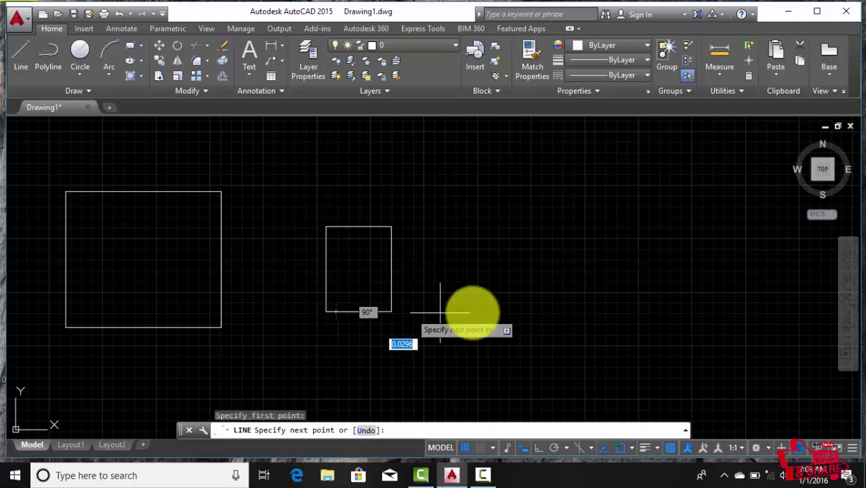
{"action": "left_click", "coordinate": [483, 311]}
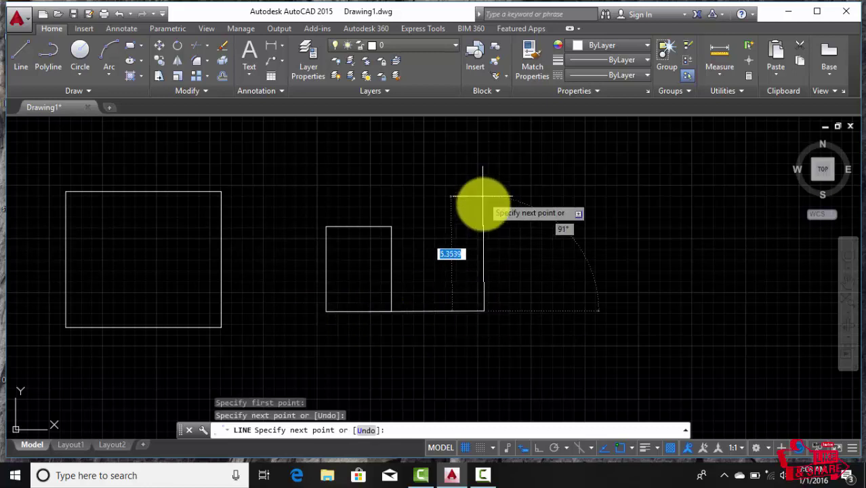
{"action": "left_click", "coordinate": [539, 447]}
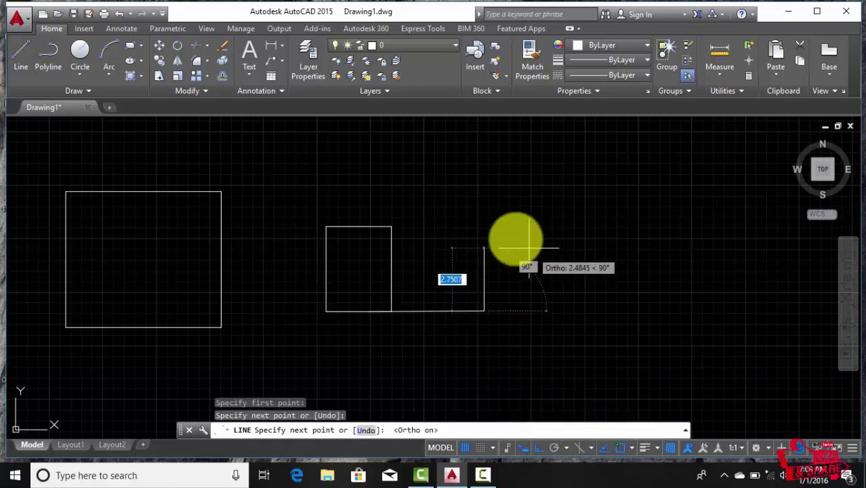
{"action": "left_click", "coordinate": [483, 226]}
{"action": "scroll", "coordinate": [370, 227], "scroll_direction": "up", "scroll_amount": 5}
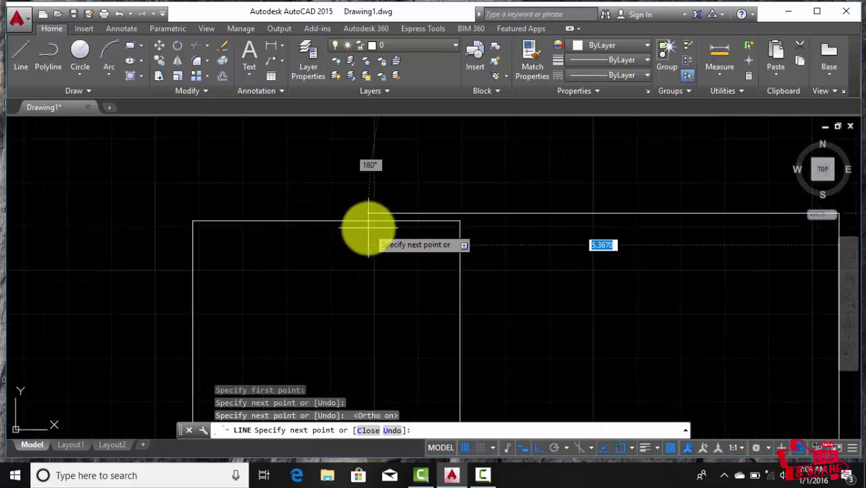
{"action": "left_click", "coordinate": [538, 448]}
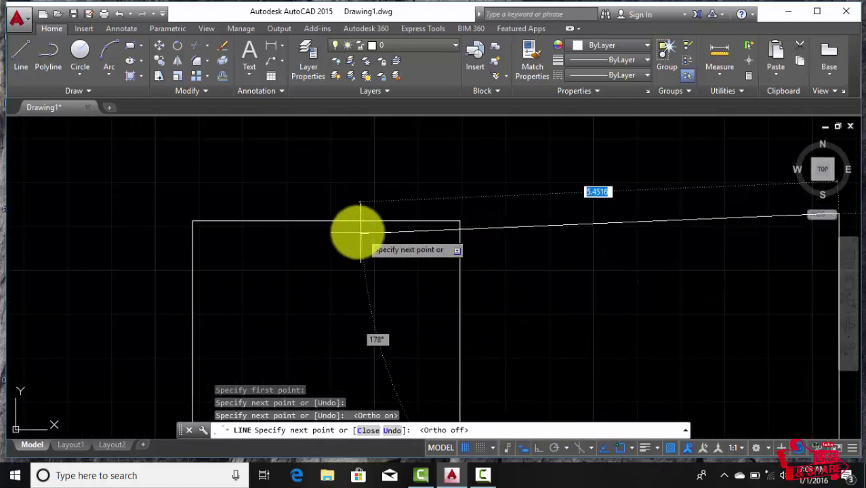
{"action": "left_click", "coordinate": [344, 221]}
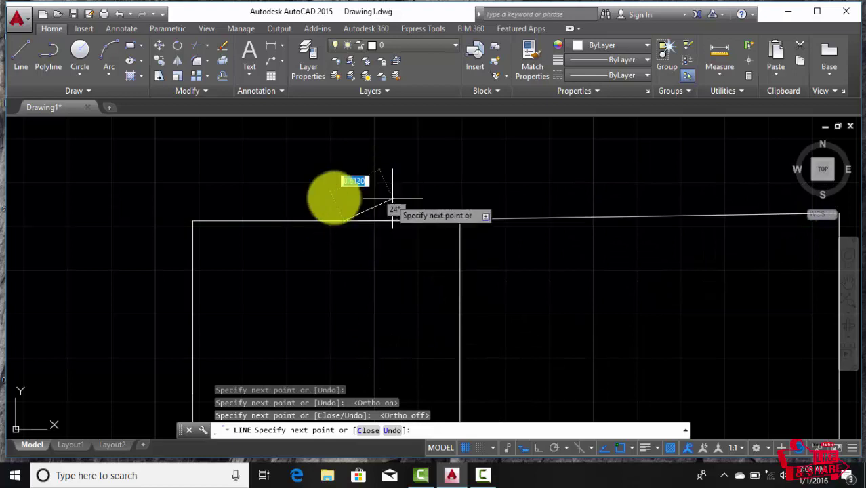
{"action": "left_click", "coordinate": [192, 220]}
{"action": "scroll", "coordinate": [204, 244], "scroll_direction": "down", "scroll_amount": 2}
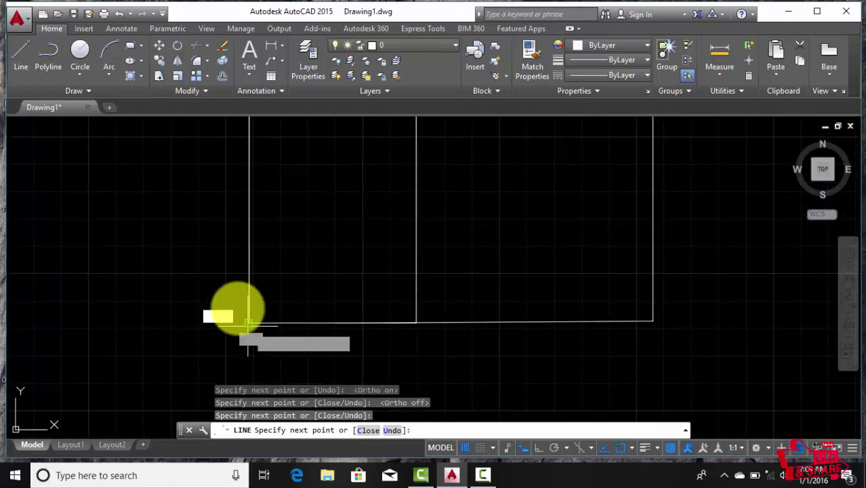
{"action": "key", "text": "Return"}
{"action": "scroll", "coordinate": [173, 224], "scroll_direction": "down", "scroll_amount": 3}
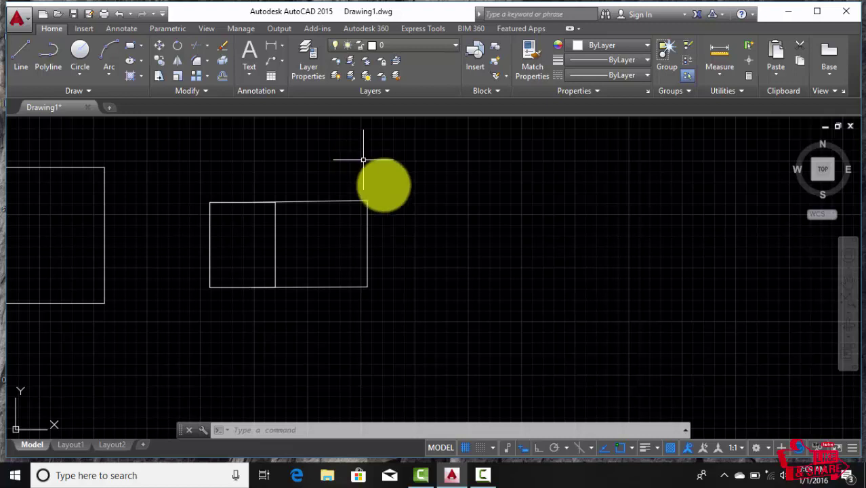
Run OVERKILL on both rectangles, ignoring linetype, linetype scale and lineweight.
{"action": "type", "text": "o"}
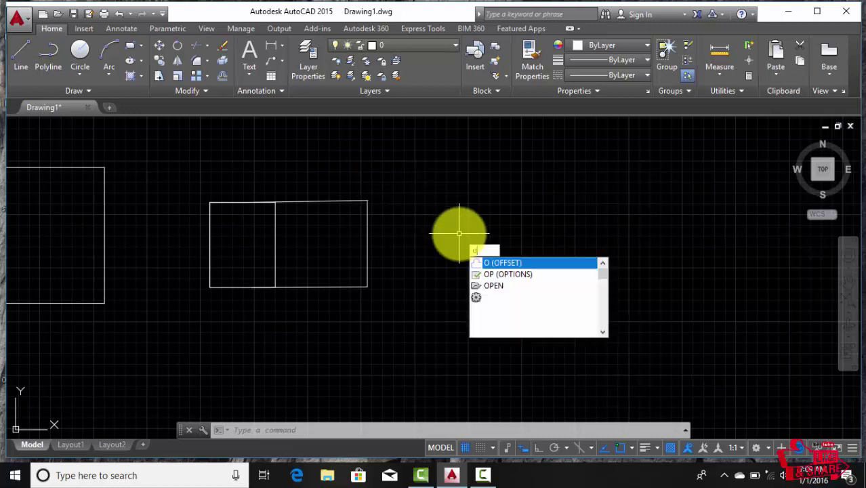
{"action": "type", "text": "ver"}
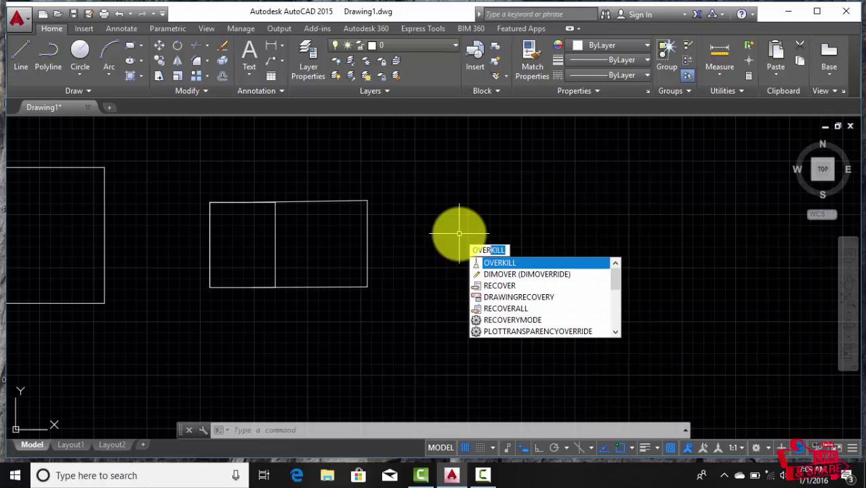
{"action": "key", "text": "Return"}
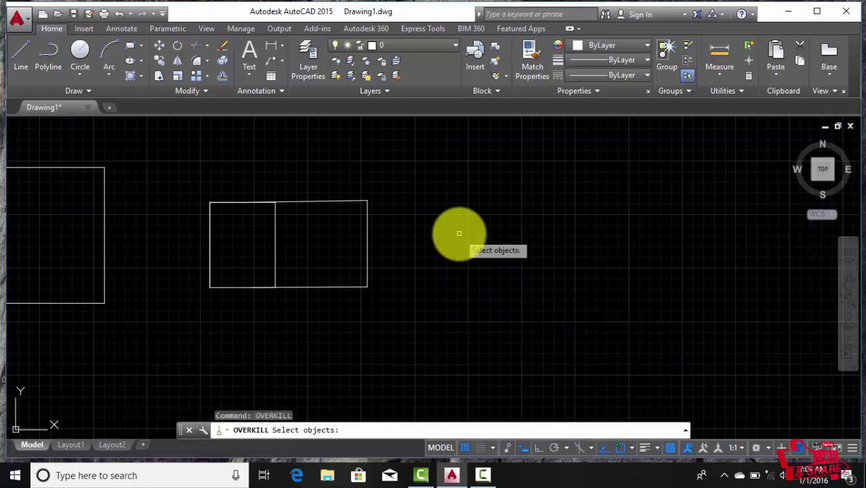
{"action": "left_click", "coordinate": [450, 159]}
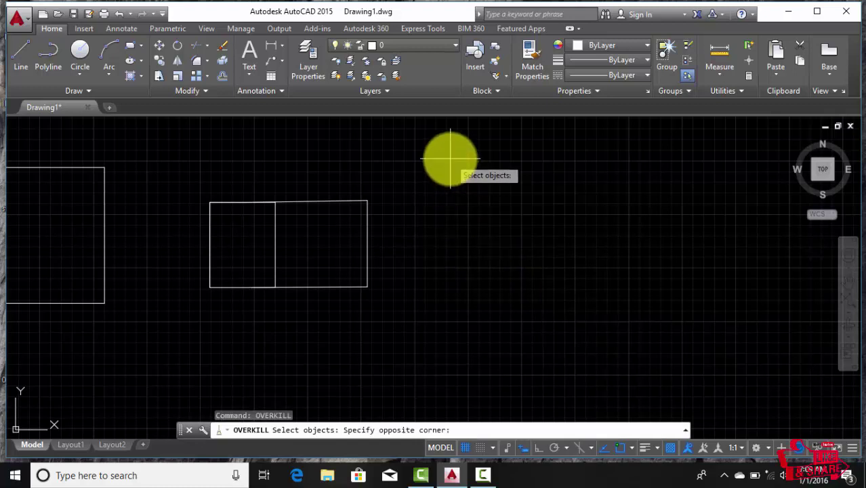
{"action": "left_click", "coordinate": [195, 339]}
{"action": "key", "text": "Return"}
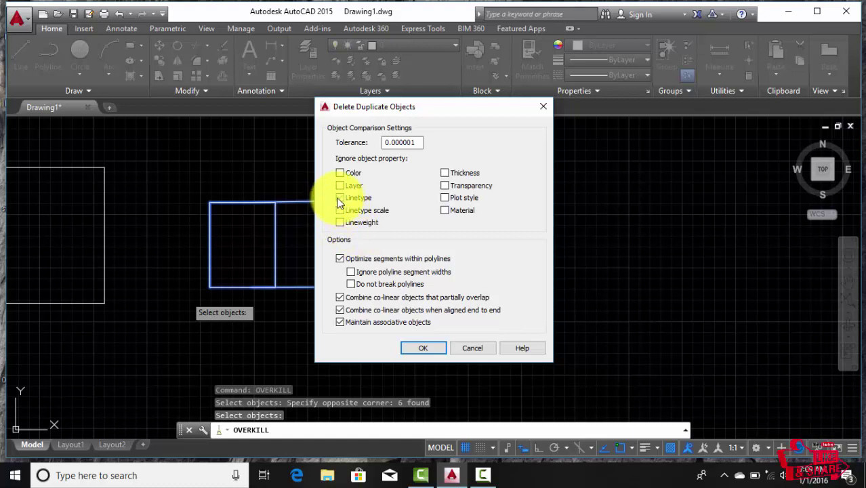
{"action": "left_click", "coordinate": [340, 197]}
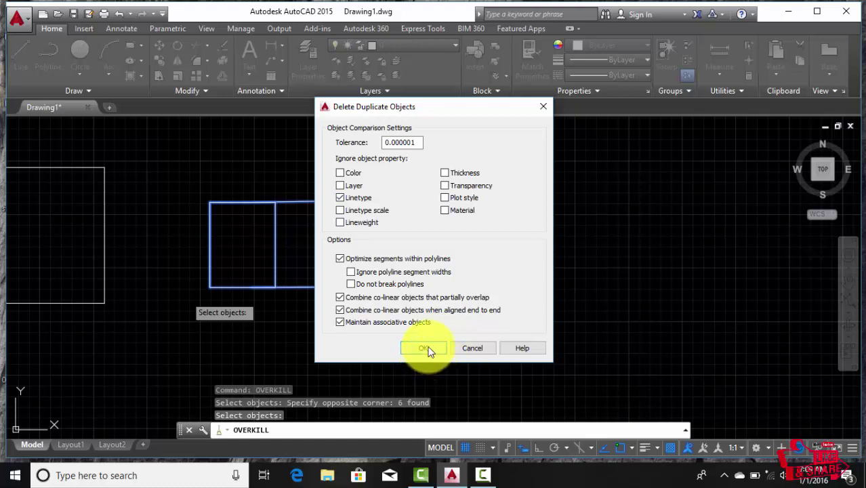
{"action": "left_click", "coordinate": [340, 223]}
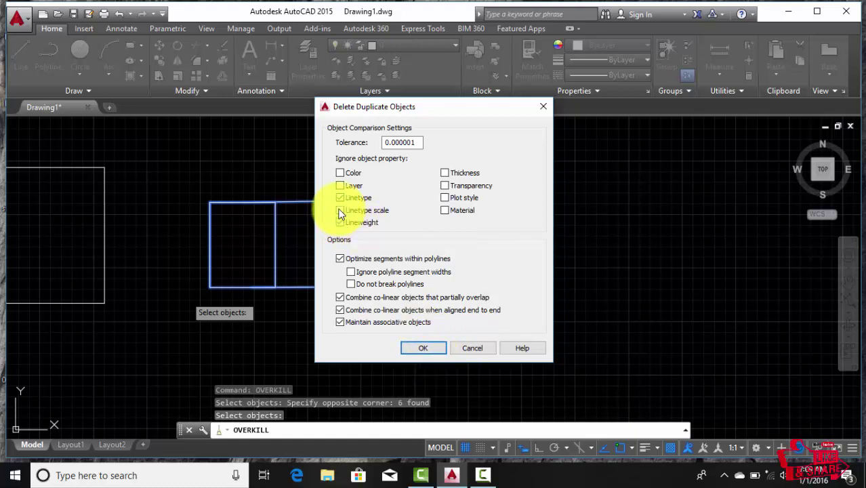
{"action": "left_click", "coordinate": [339, 210]}
{"action": "left_click", "coordinate": [340, 196]}
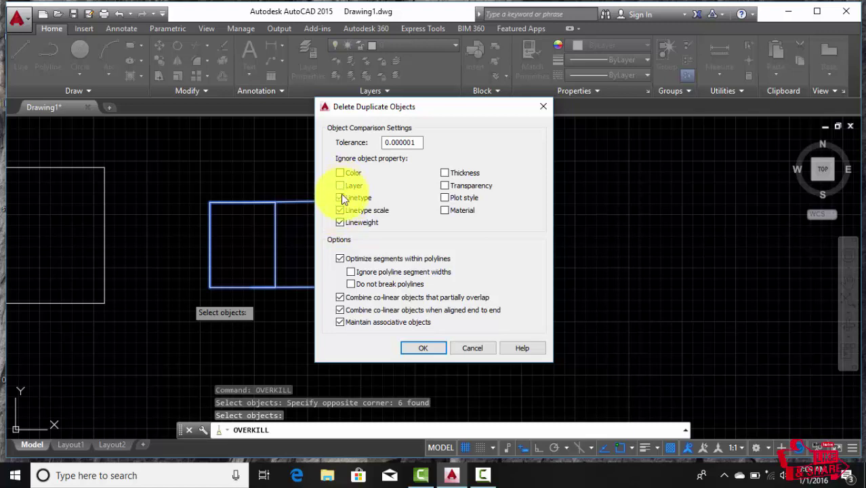
{"action": "left_click", "coordinate": [406, 346]}
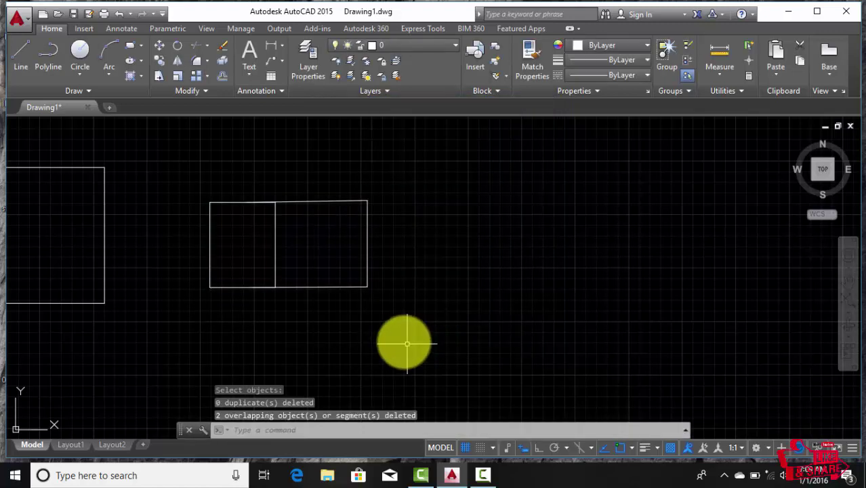
Select the bottom, right, top and left edges to confirm each is a single line.
{"action": "left_click", "coordinate": [323, 288]}
{"action": "left_click", "coordinate": [367, 261]}
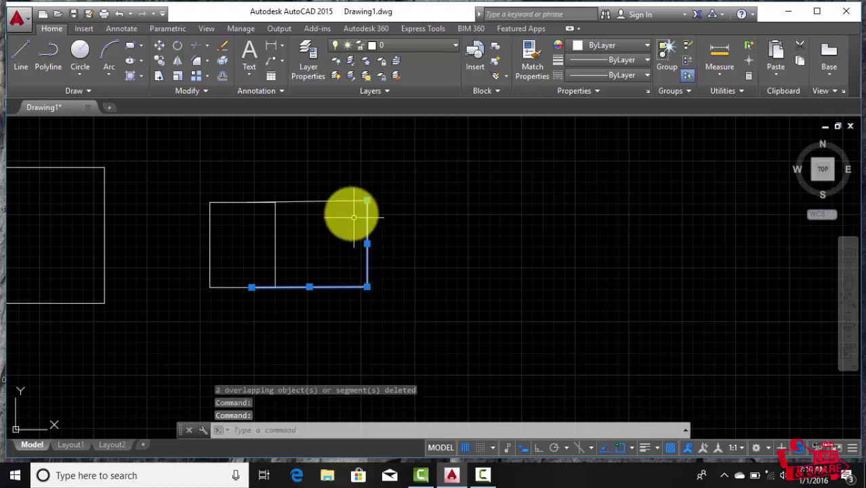
{"action": "left_click", "coordinate": [346, 201]}
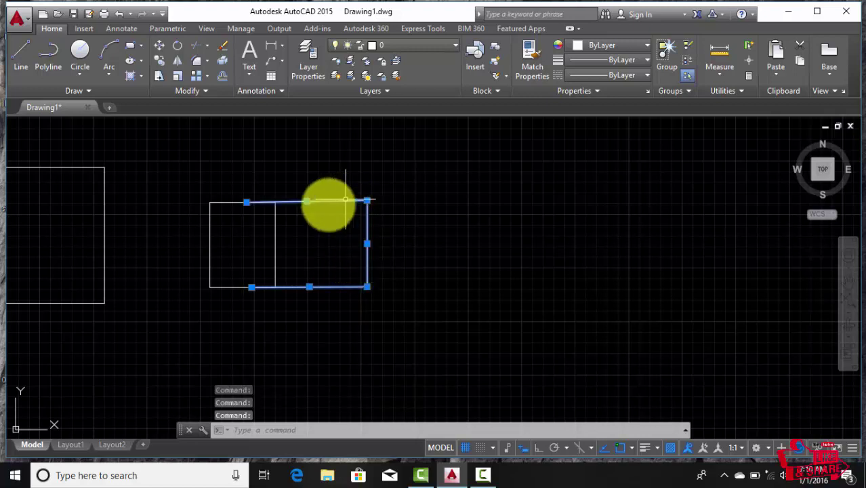
{"action": "left_click", "coordinate": [218, 202]}
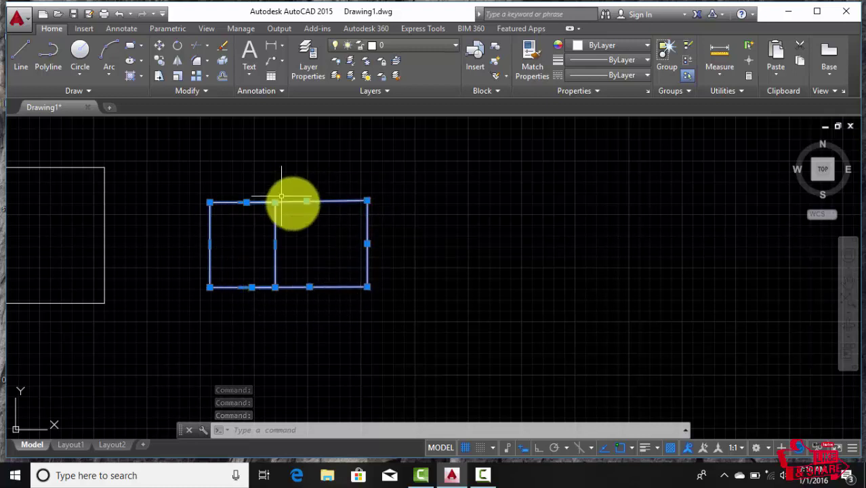
{"action": "key", "text": "Escape"}
{"action": "key", "text": "Escape"}
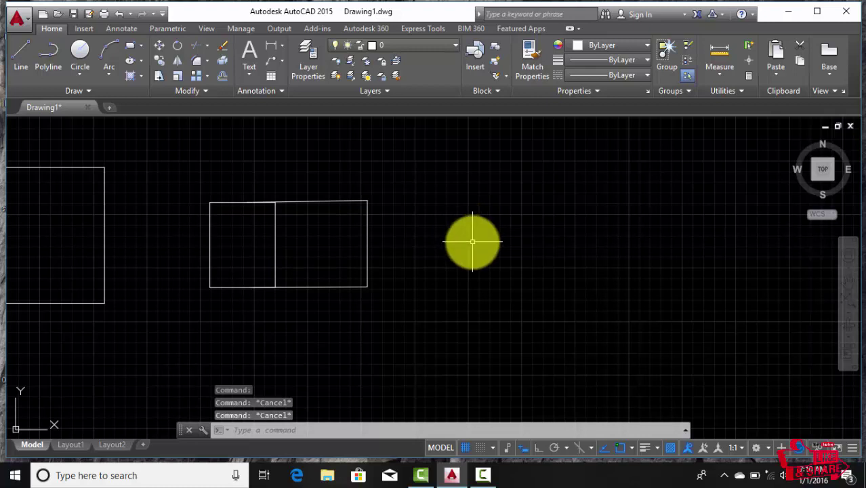
{"action": "scroll", "coordinate": [466, 231], "scroll_direction": "down", "scroll_amount": 2}
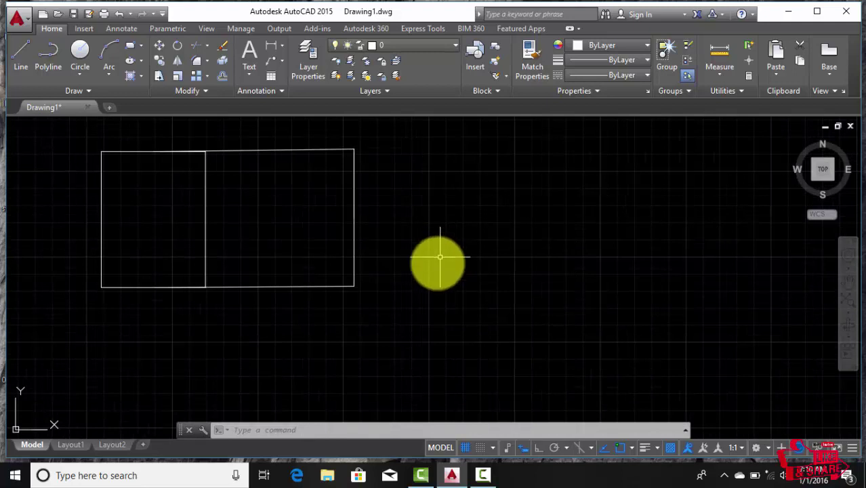
Make 0.70 mm the current lineweight.
{"action": "mouse_move", "coordinate": [438, 261]}
{"action": "middle_mouse_down"}
{"action": "mouse_move", "coordinate": [426, 278]}
{"action": "mouse_move", "coordinate": [256, 303]}
{"action": "middle_mouse_up"}
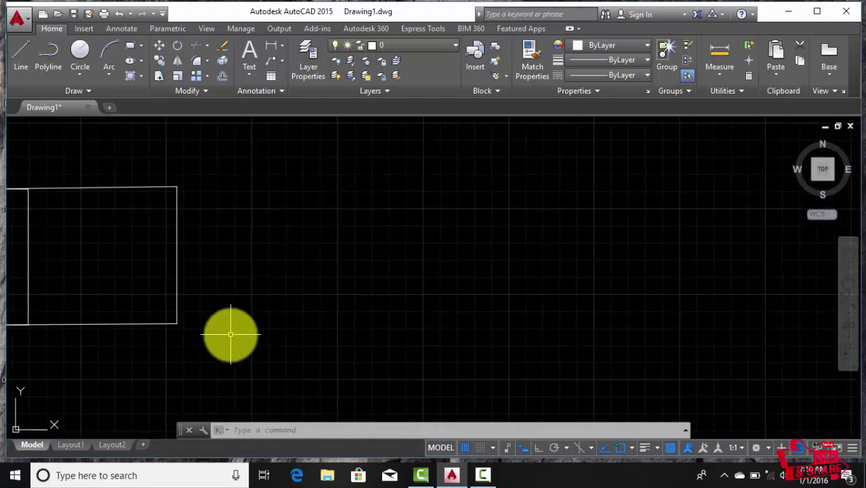
{"action": "left_click", "coordinate": [623, 61]}
{"action": "scroll", "coordinate": [605, 156], "scroll_direction": "down", "scroll_amount": 3}
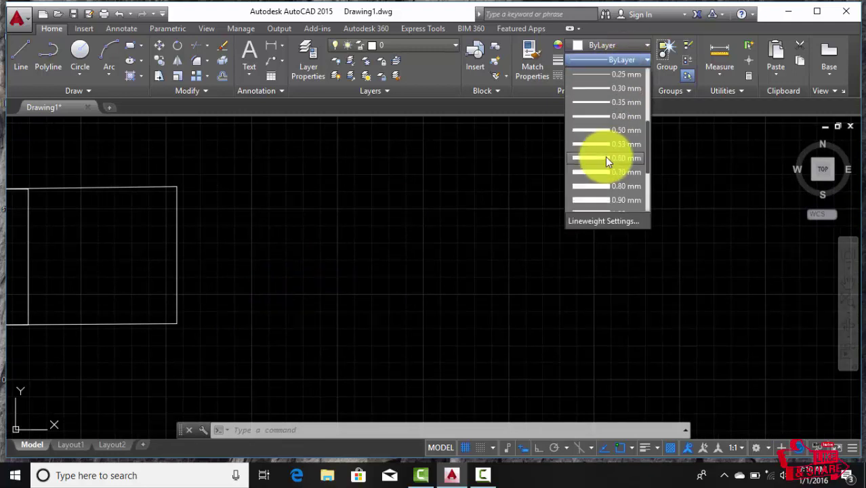
{"action": "left_click", "coordinate": [605, 173]}
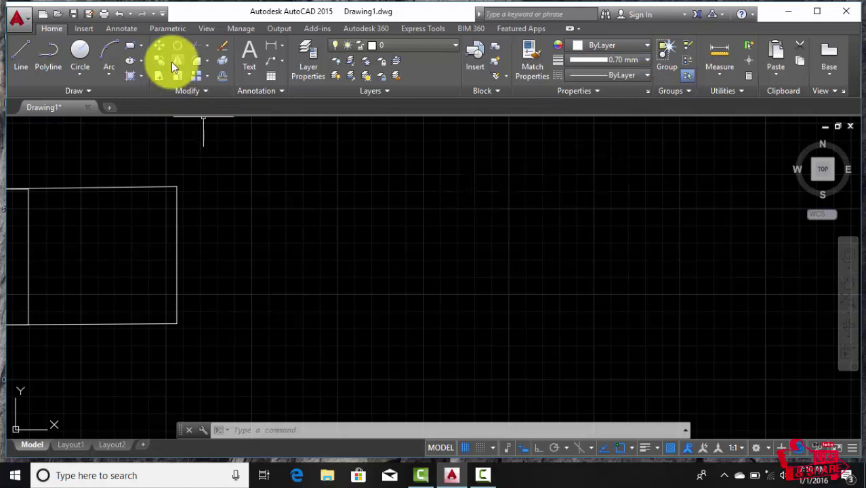
Draw a circle, then a short horizontal line to its right.
{"action": "left_click", "coordinate": [79, 54]}
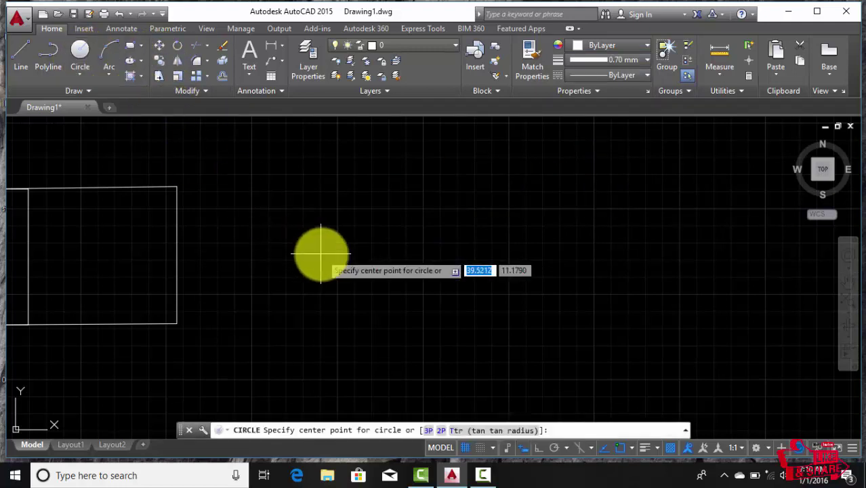
{"action": "left_click", "coordinate": [359, 235]}
{"action": "left_click", "coordinate": [393, 271]}
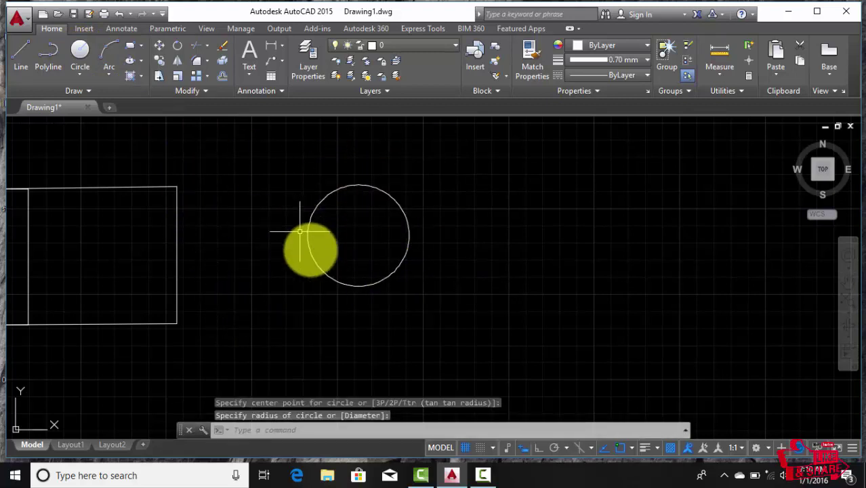
{"action": "left_click", "coordinate": [20, 59]}
{"action": "left_click", "coordinate": [483, 245]}
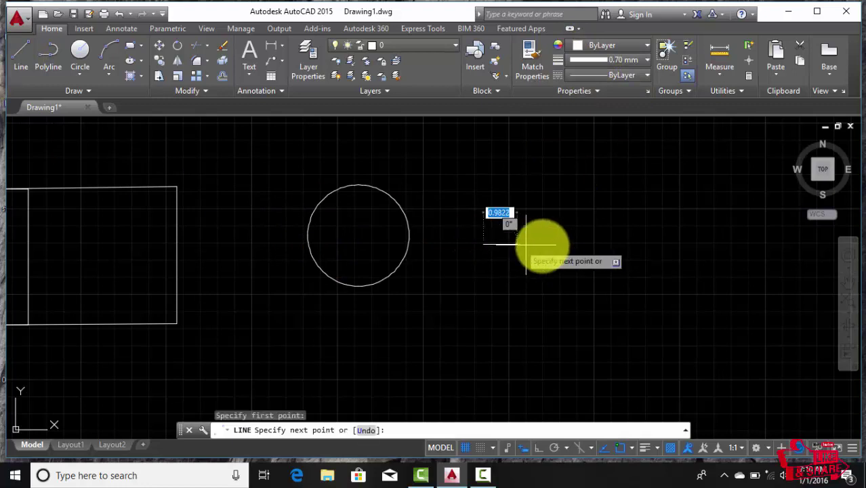
{"action": "left_click", "coordinate": [570, 245]}
{"action": "right_click", "coordinate": [566, 182]}
{"action": "left_click", "coordinate": [590, 208]}
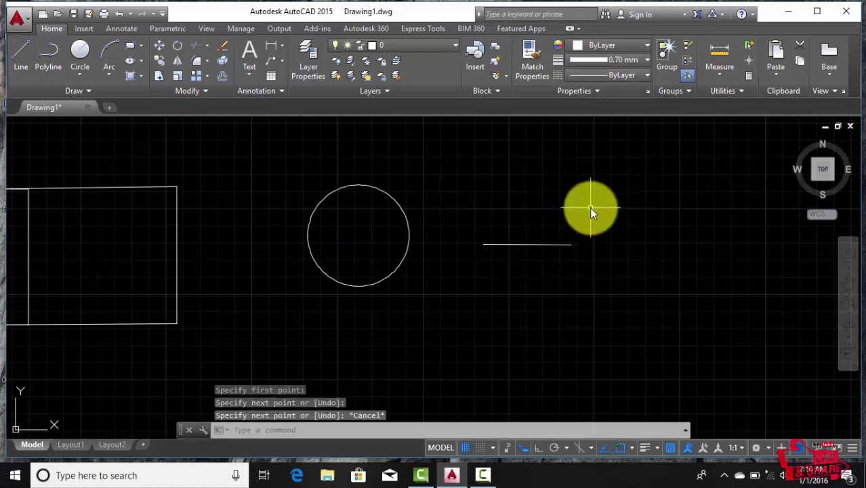
Turn on lineweight display and draw a thick rectangle below the short line.
{"action": "left_click", "coordinate": [645, 449]}
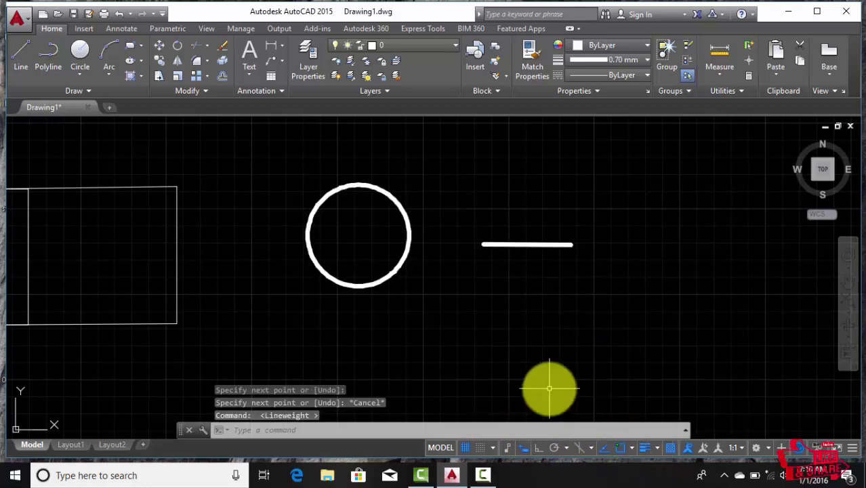
{"action": "scroll", "coordinate": [401, 258], "scroll_direction": "up", "scroll_amount": 2}
{"action": "scroll", "coordinate": [401, 257], "scroll_direction": "up", "scroll_amount": 2}
{"action": "scroll", "coordinate": [401, 257], "scroll_direction": "down", "scroll_amount": 4}
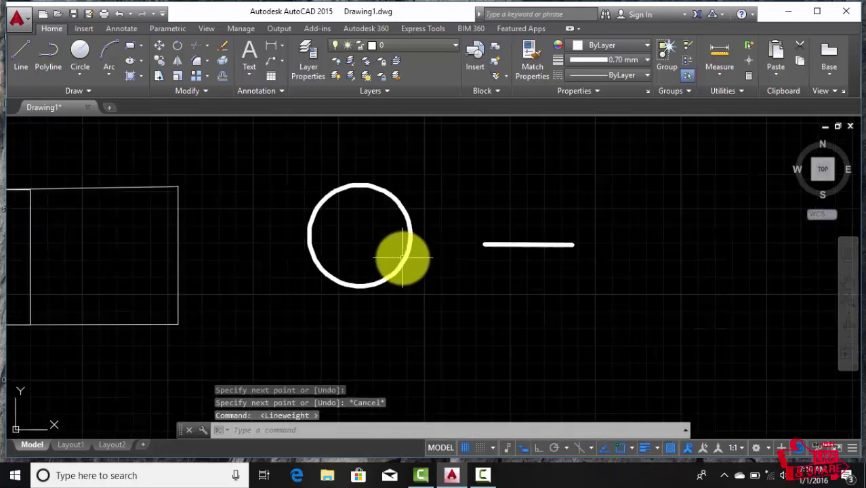
{"action": "left_click", "coordinate": [130, 46]}
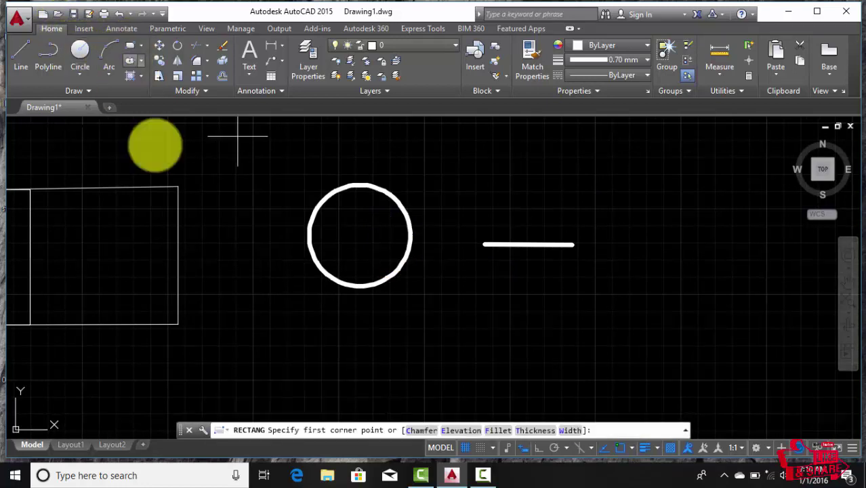
{"action": "left_click", "coordinate": [476, 287]}
{"action": "left_click", "coordinate": [658, 371]}
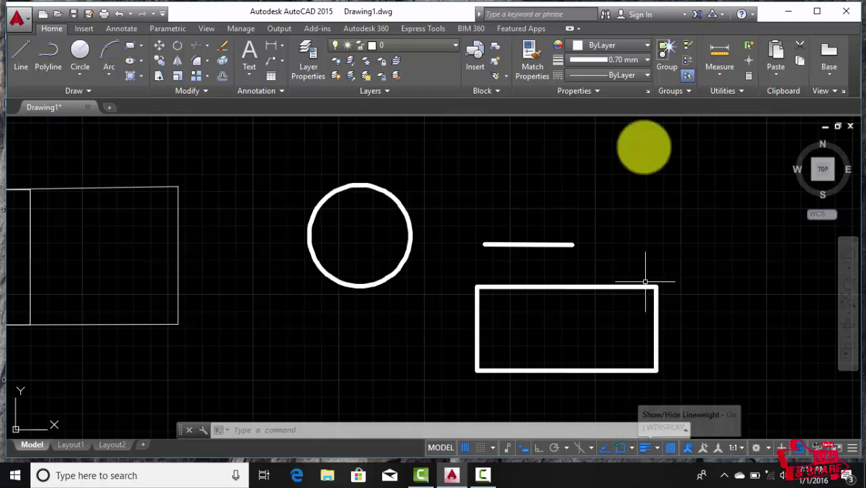
Return the lineweight to ByLayer, toggle transparency display, and pan the drawing left.
{"action": "left_click", "coordinate": [633, 60]}
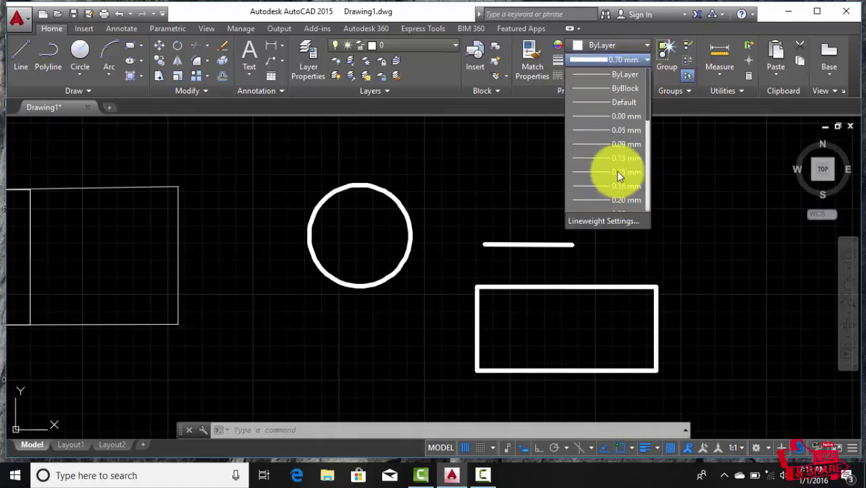
{"action": "left_click", "coordinate": [614, 74]}
{"action": "left_click", "coordinate": [722, 249]}
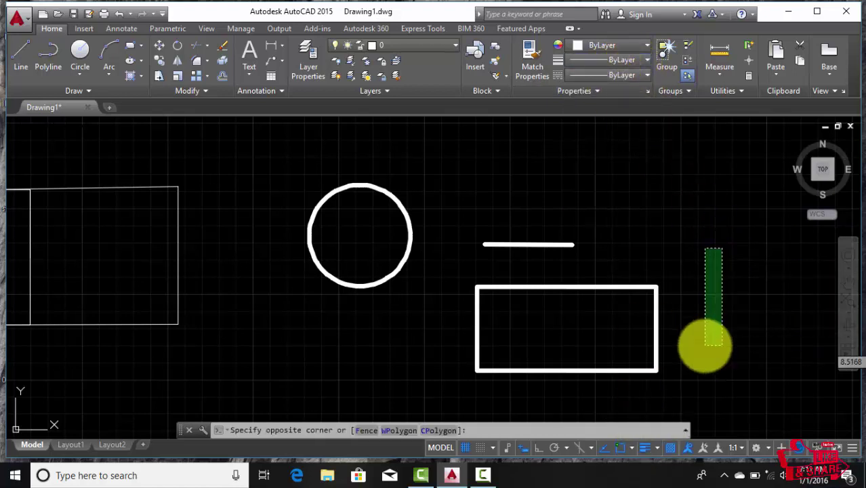
{"action": "left_click", "coordinate": [705, 344]}
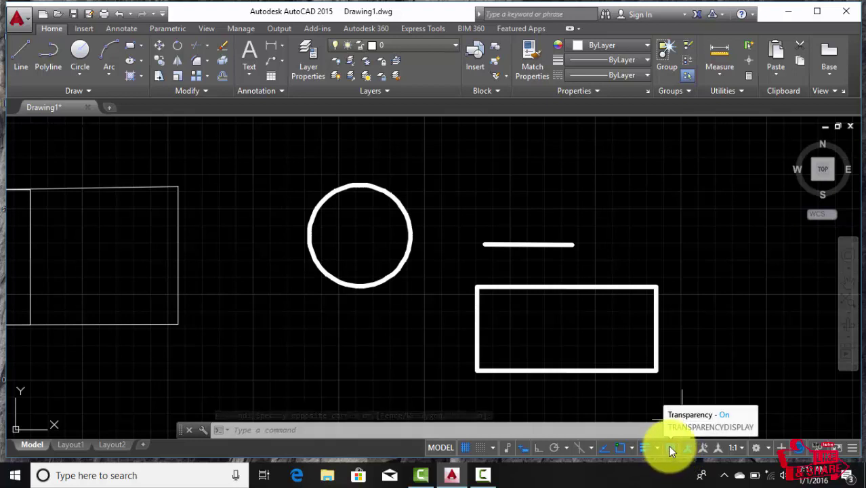
{"action": "left_click", "coordinate": [668, 447]}
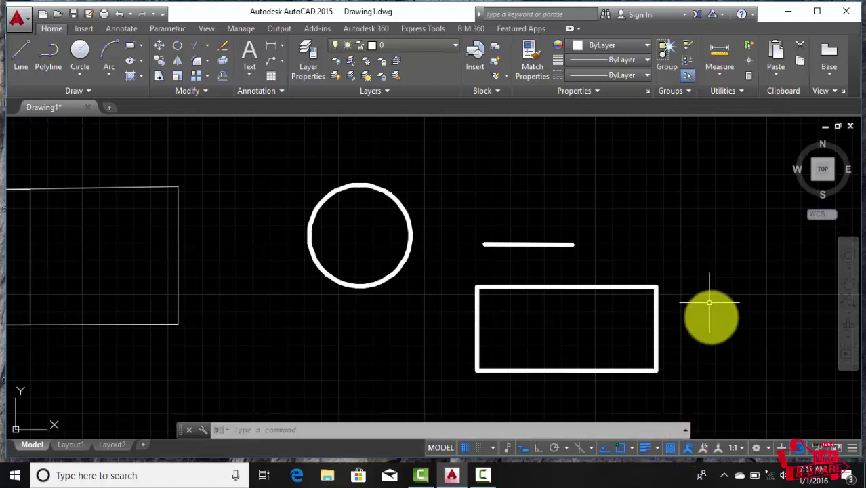
{"action": "middle_click_drag", "start_coordinate": [711, 309], "coordinate": [246, 265]}
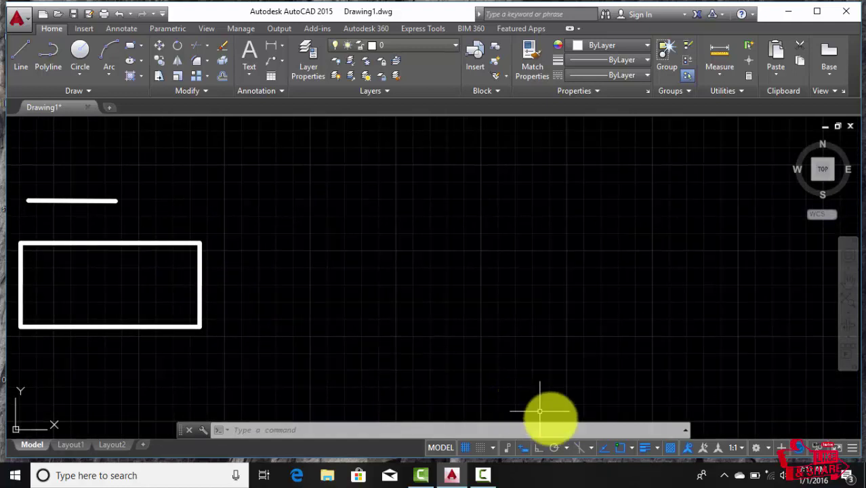
With Ortho on, draw a horizontal line with a vertical segment rising from its right end.
{"action": "left_click", "coordinate": [537, 448]}
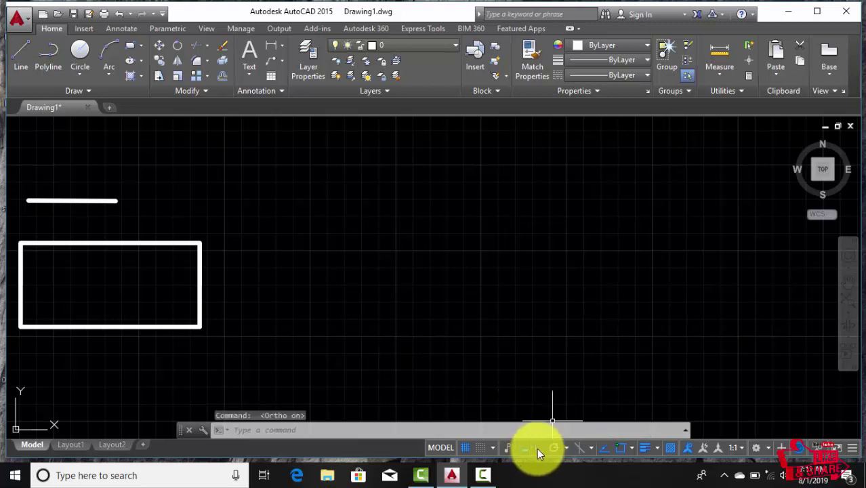
{"action": "left_click", "coordinate": [19, 58]}
{"action": "left_click", "coordinate": [347, 323]}
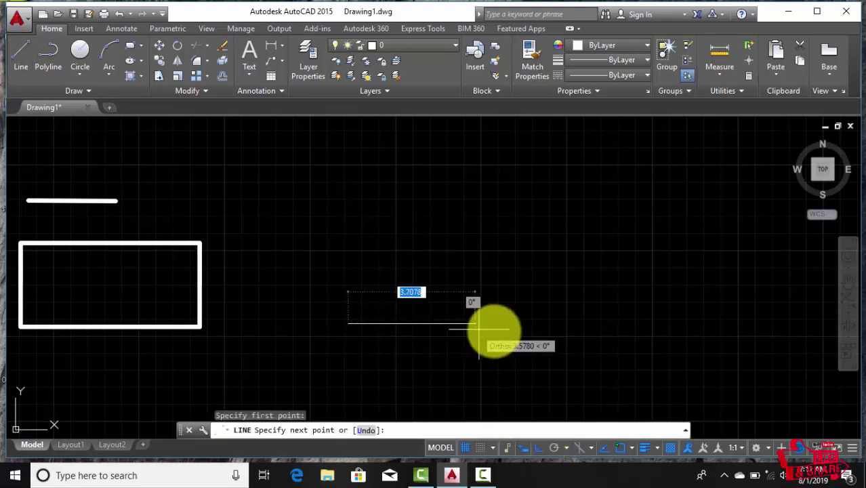
{"action": "left_click", "coordinate": [540, 298]}
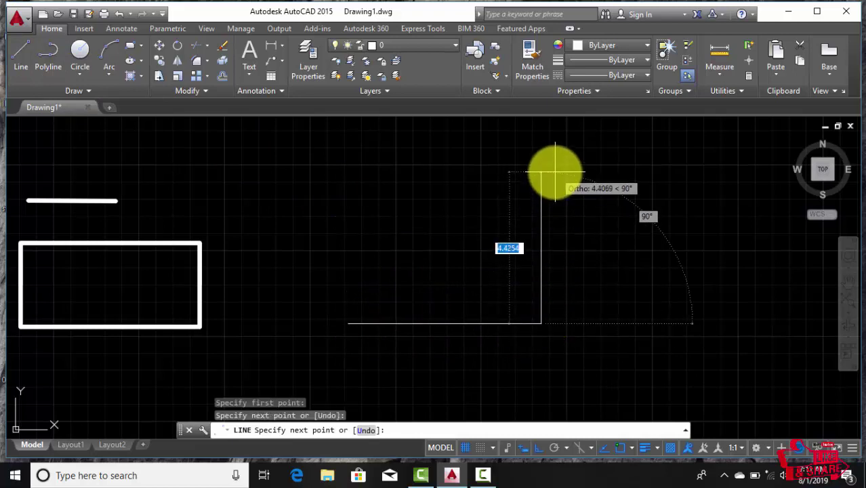
{"action": "left_click", "coordinate": [555, 172]}
{"action": "right_click", "coordinate": [555, 174]}
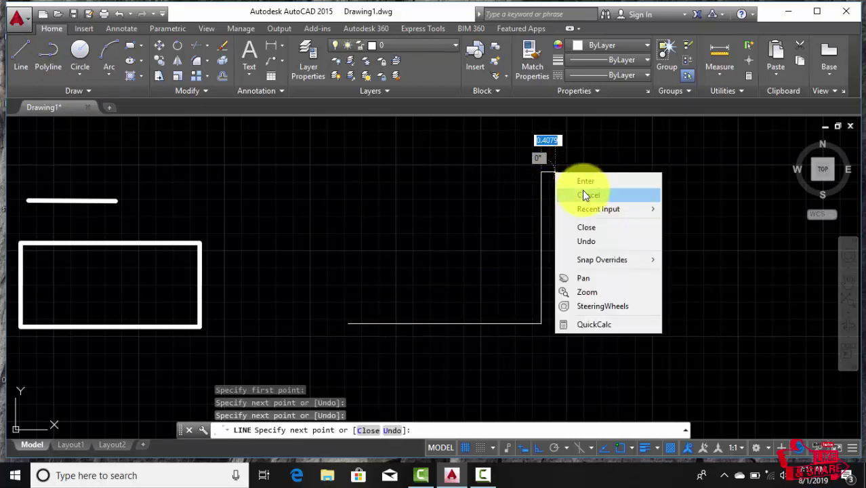
{"action": "left_click", "coordinate": [584, 194]}
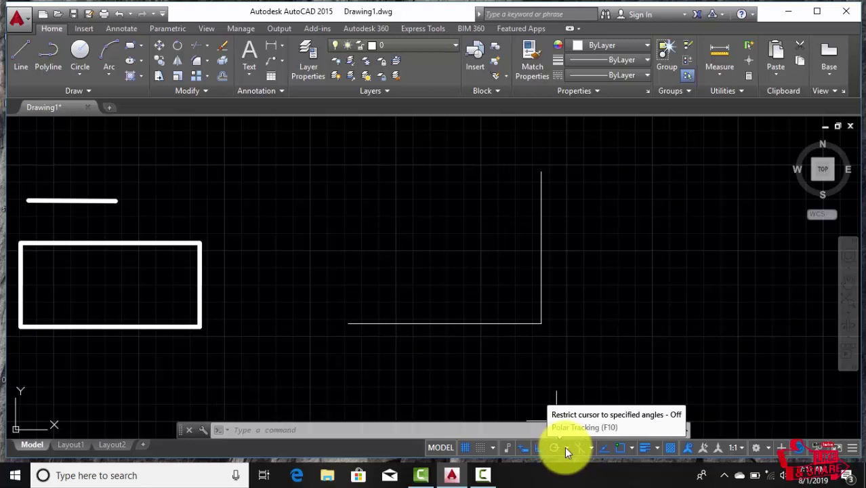
Set polar tracking to 45° increments, switch Ortho then Polar on, and begin a line.
{"action": "left_click", "coordinate": [564, 446]}
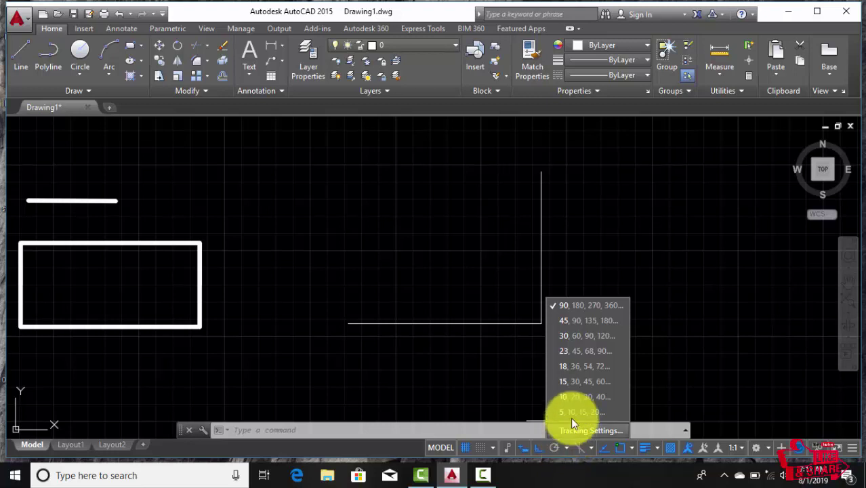
{"action": "left_click", "coordinate": [562, 320]}
{"action": "middle_click_drag", "start_coordinate": [657, 333], "coordinate": [376, 322]}
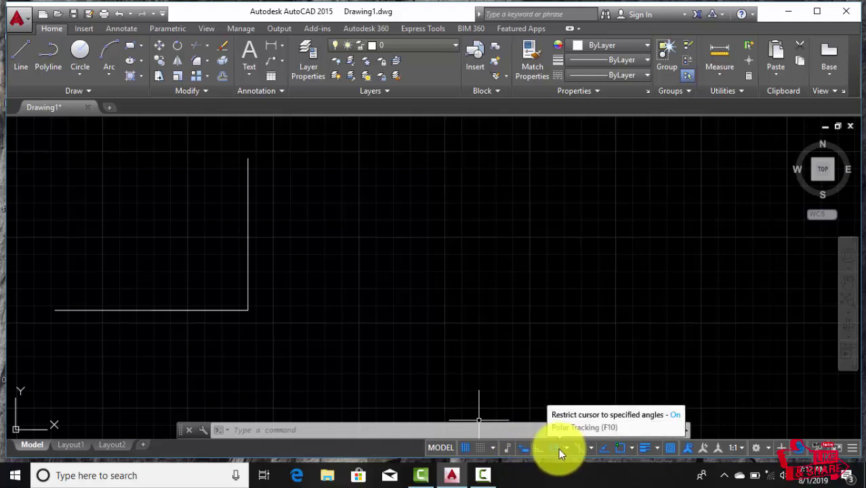
{"action": "left_click", "coordinate": [532, 444]}
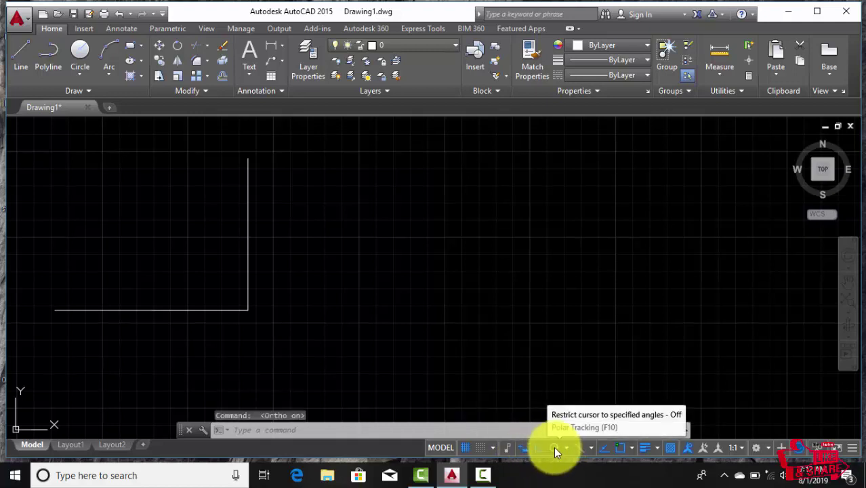
{"action": "left_click", "coordinate": [553, 447]}
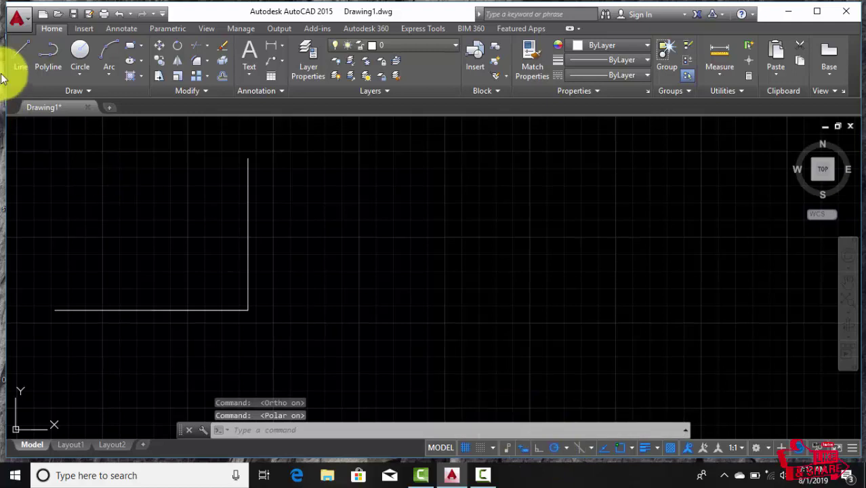
{"action": "left_click", "coordinate": [22, 59]}
Draw a closed shape: a horizontal edge, then 45°, 135° and 225° segments back to the start.
{"action": "left_click", "coordinate": [416, 341]}
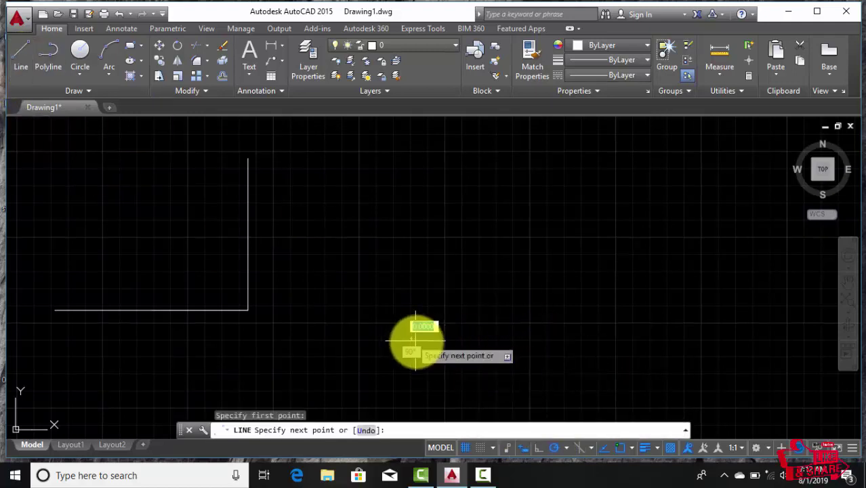
{"action": "left_click", "coordinate": [563, 339]}
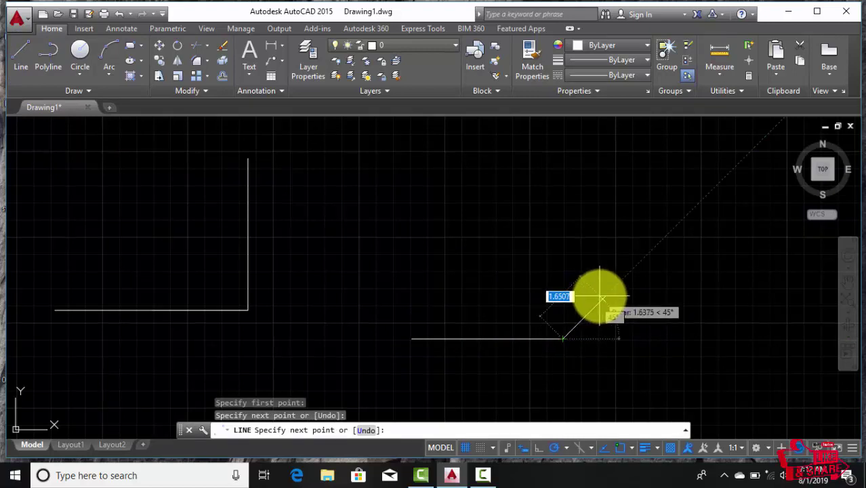
{"action": "middle_click_drag", "start_coordinate": [599, 294], "coordinate": [441, 305]}
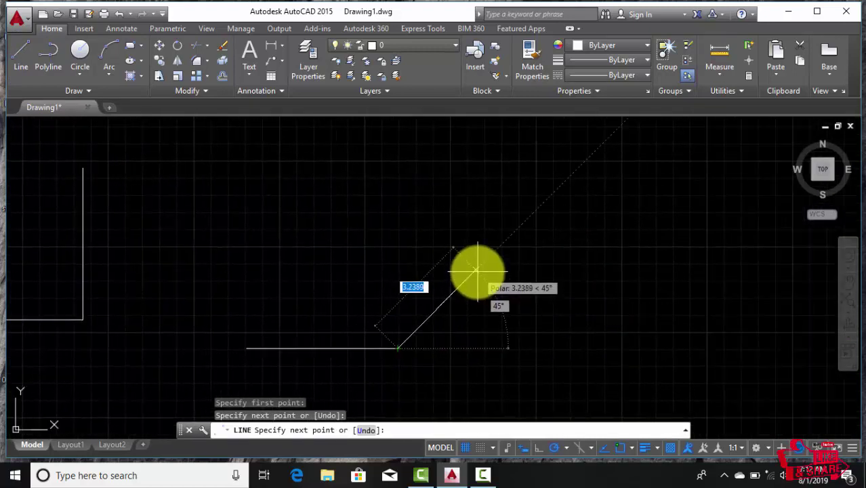
{"action": "left_click", "coordinate": [476, 270]}
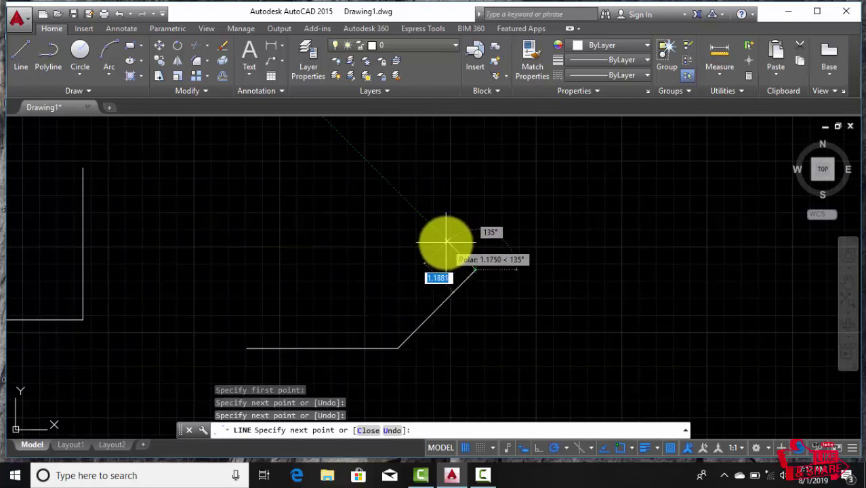
{"action": "middle_click_drag", "start_coordinate": [446, 242], "coordinate": [492, 318]}
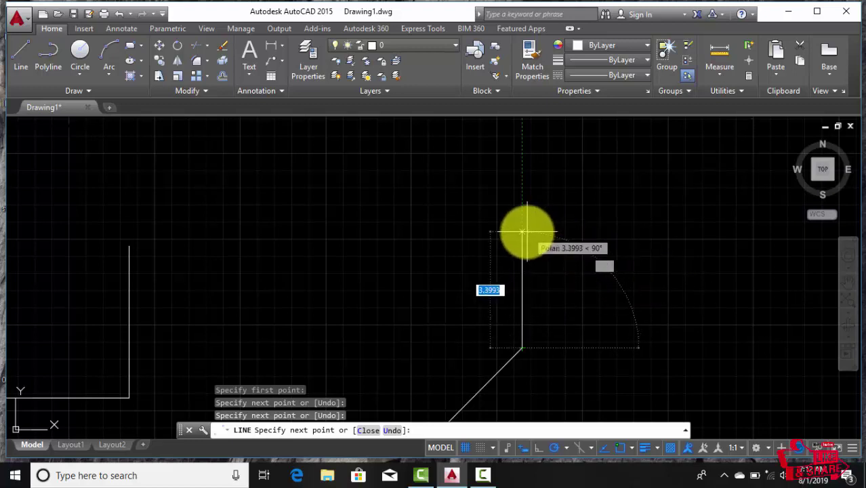
{"action": "left_click", "coordinate": [430, 252]}
{"action": "middle_click_drag", "start_coordinate": [321, 303], "coordinate": [418, 209]}
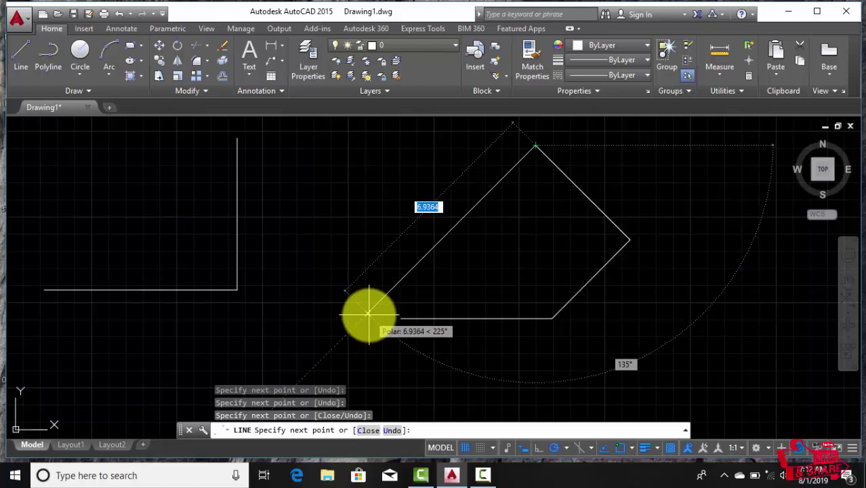
{"action": "left_click", "coordinate": [369, 314]}
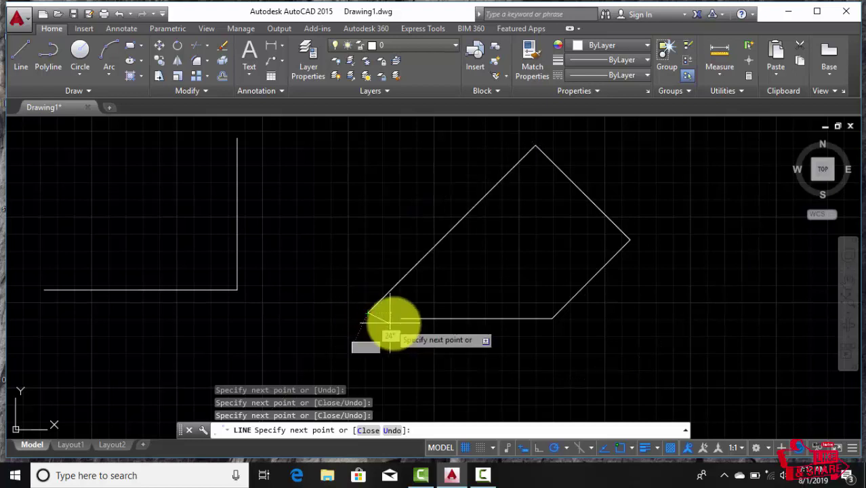
{"action": "right_click", "coordinate": [470, 247]}
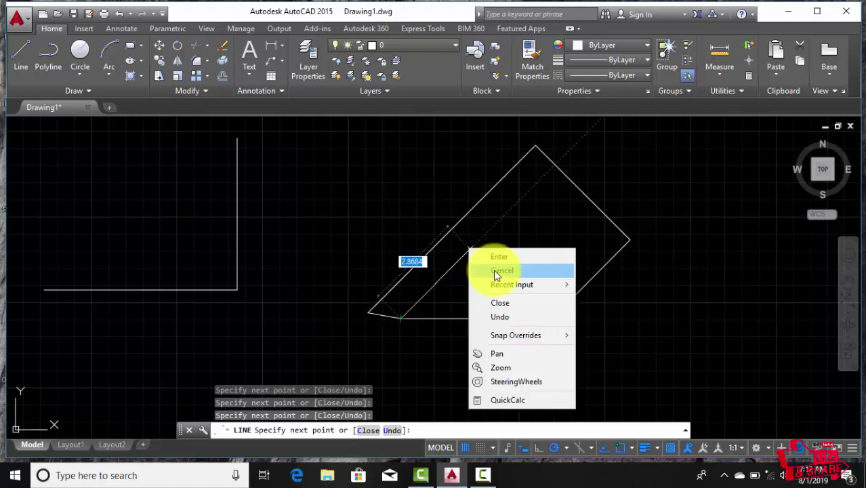
{"action": "left_click", "coordinate": [495, 273]}
Draw a new horizontal line with a steep segment rising from its right end, then open polar angle choices.
{"action": "left_click", "coordinate": [483, 479]}
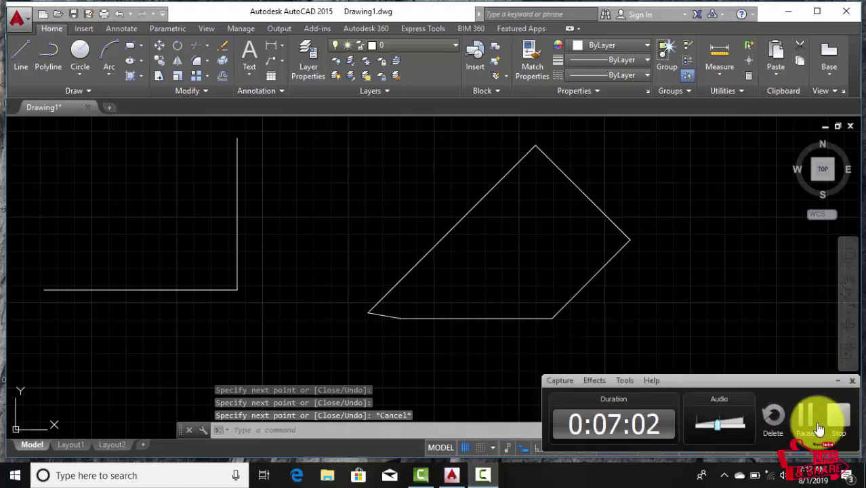
{"action": "left_click", "coordinate": [809, 421]}
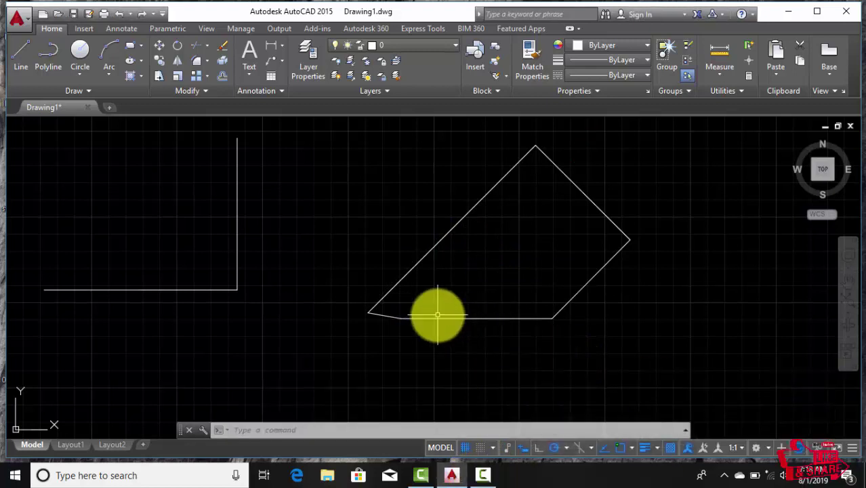
{"action": "middle_click_drag", "start_coordinate": [644, 247], "coordinate": [363, 273]}
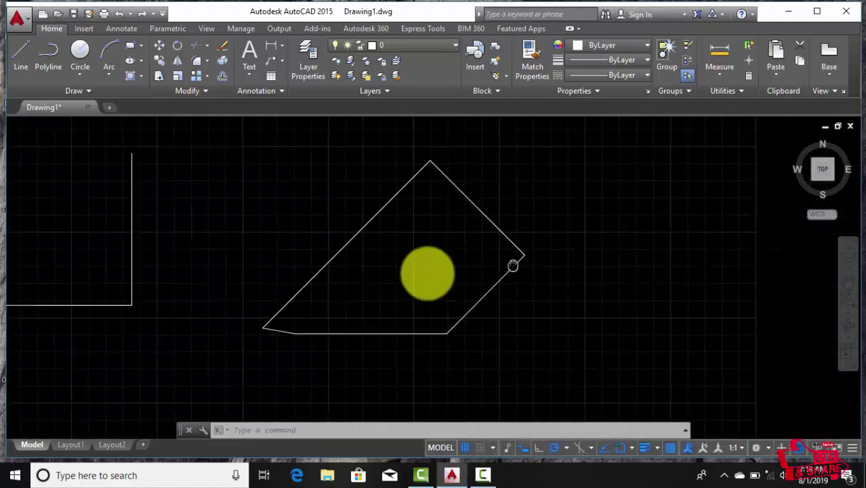
{"action": "left_click", "coordinate": [20, 54]}
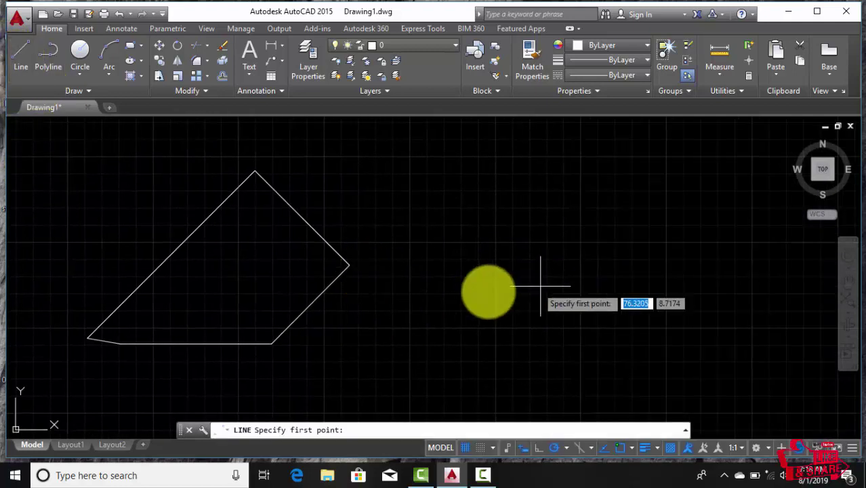
{"action": "left_click", "coordinate": [394, 336]}
{"action": "left_click", "coordinate": [575, 335]}
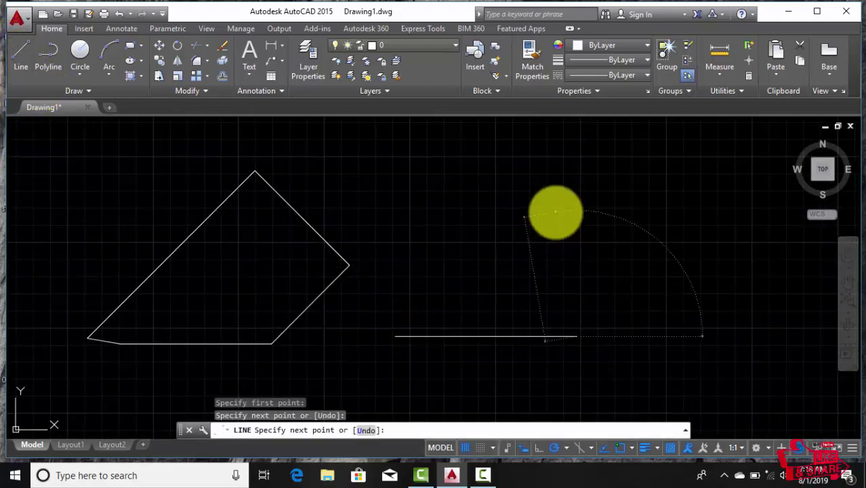
{"action": "left_click", "coordinate": [557, 207]}
{"action": "right_click", "coordinate": [556, 212]}
{"action": "left_click", "coordinate": [571, 235]}
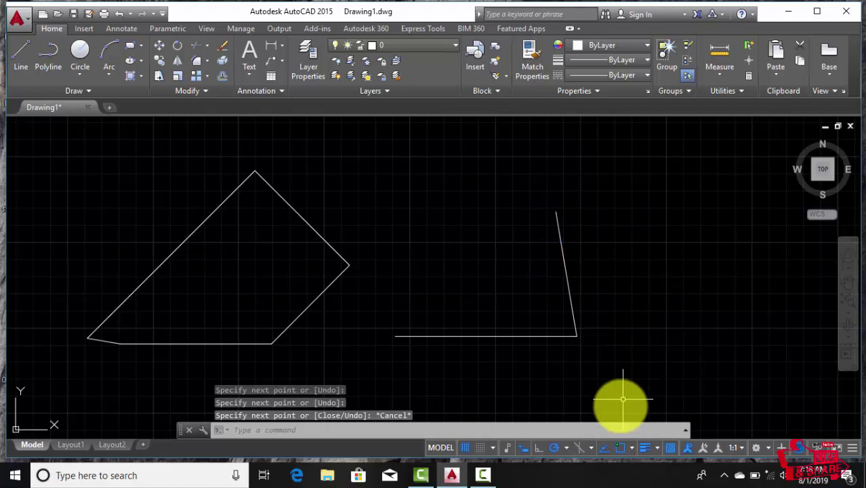
{"action": "left_click", "coordinate": [564, 447]}
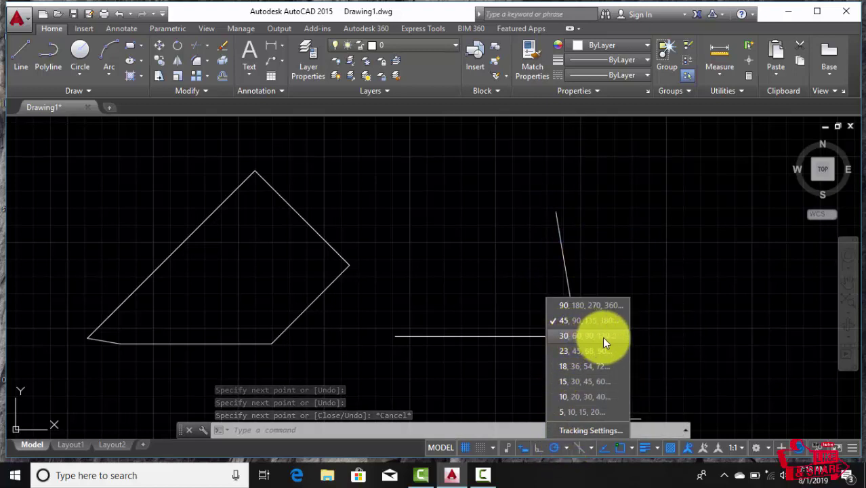
Set polar tracking to 30° increments and draw line segments at 0°, 30° and 60°.
{"action": "left_click", "coordinate": [602, 337]}
{"action": "middle_click_drag", "start_coordinate": [597, 359], "coordinate": [228, 373]}
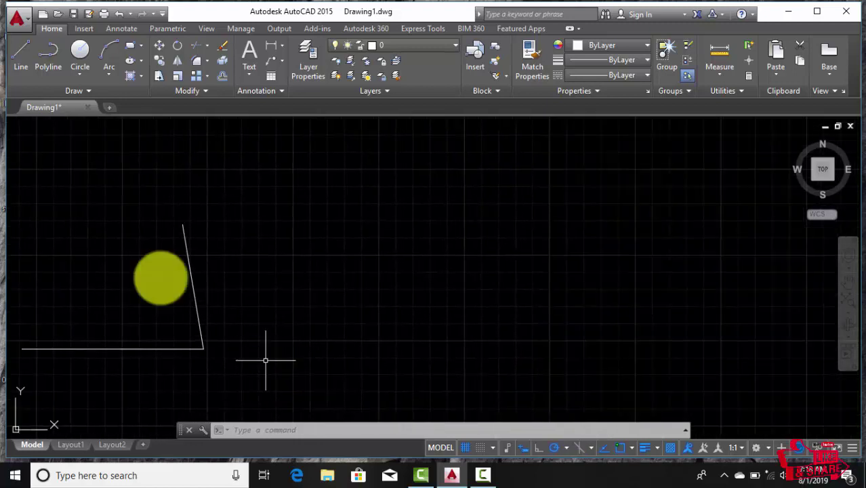
{"action": "left_click", "coordinate": [21, 54]}
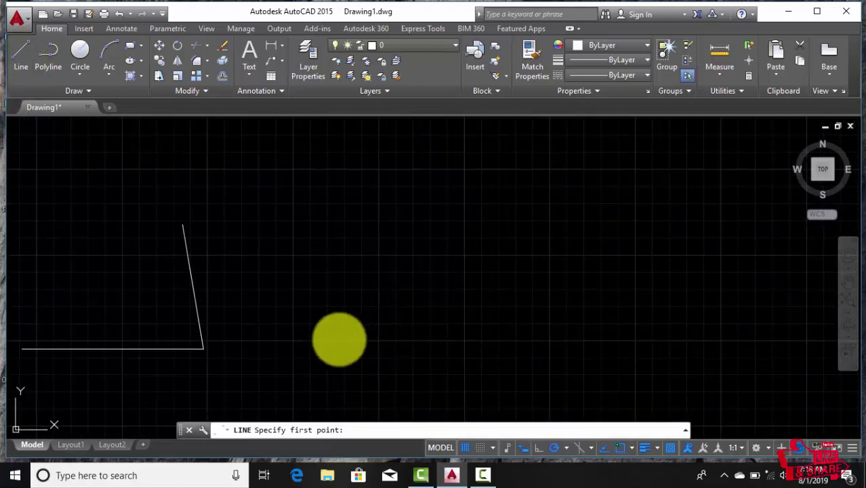
{"action": "left_click", "coordinate": [339, 339]}
{"action": "left_click", "coordinate": [498, 339]}
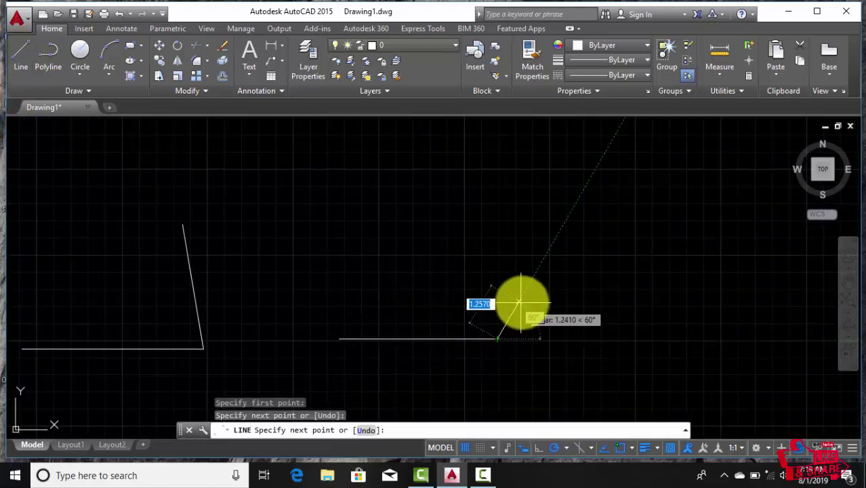
{"action": "left_click", "coordinate": [563, 300]}
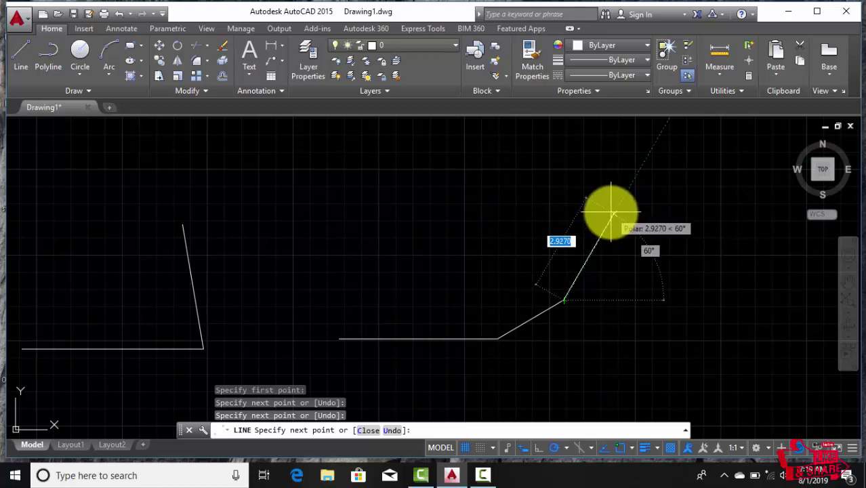
{"action": "left_click", "coordinate": [605, 227]}
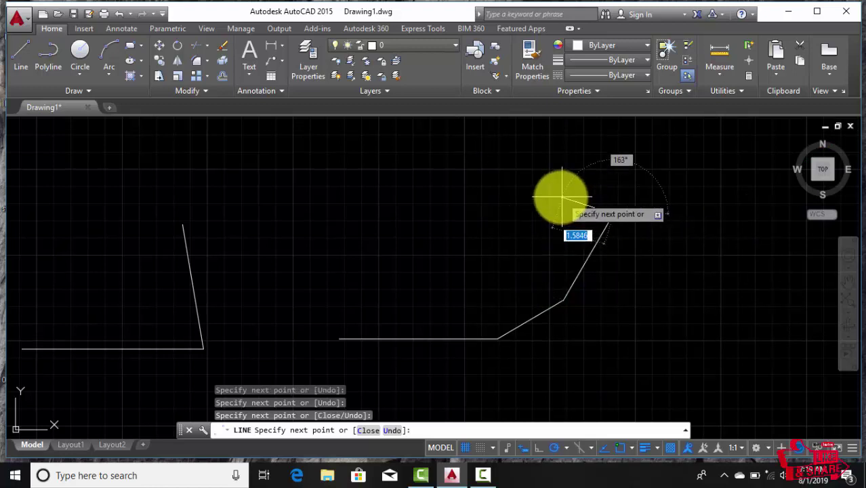
Continue the chain with 150°, 240° and 180° segments, then cancel the line command.
{"action": "middle_click_drag", "start_coordinate": [558, 200], "coordinate": [561, 277]}
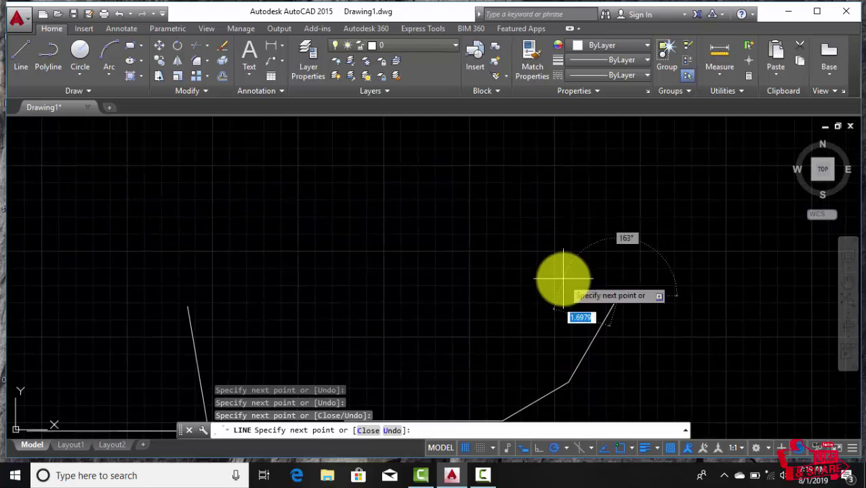
{"action": "left_click", "coordinate": [535, 244]}
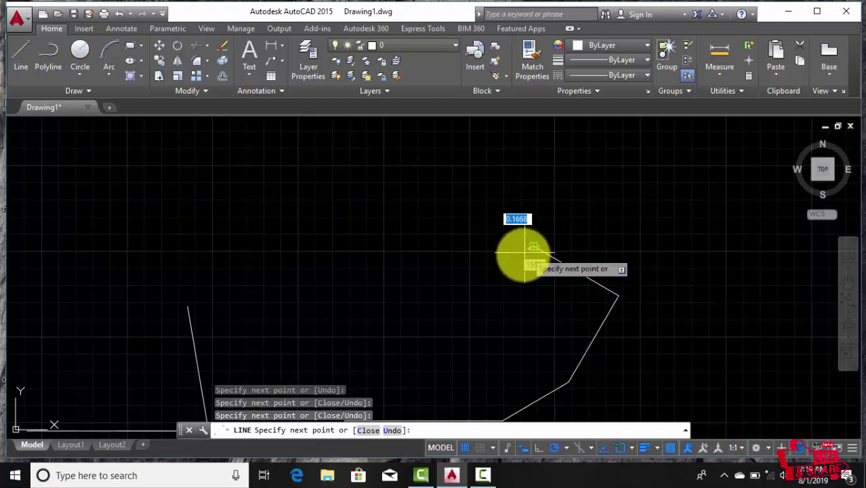
{"action": "left_click", "coordinate": [501, 301]}
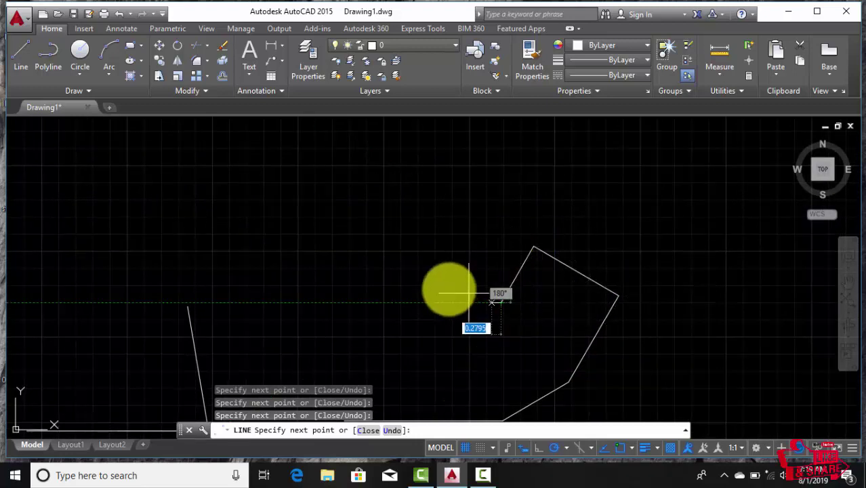
{"action": "left_click", "coordinate": [418, 302]}
{"action": "right_click", "coordinate": [434, 245]}
{"action": "left_click", "coordinate": [441, 257]}
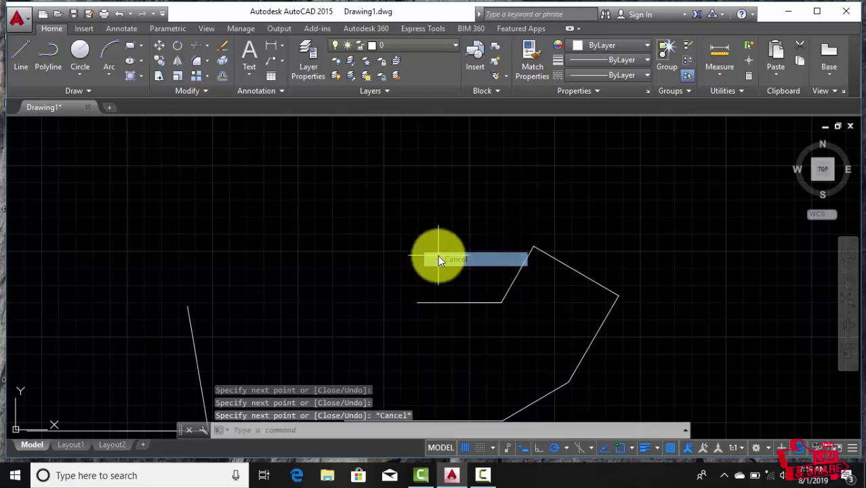
{"action": "middle_click_drag", "start_coordinate": [476, 304], "coordinate": [402, 227]}
{"action": "middle_click_drag", "start_coordinate": [581, 276], "coordinate": [375, 278]}
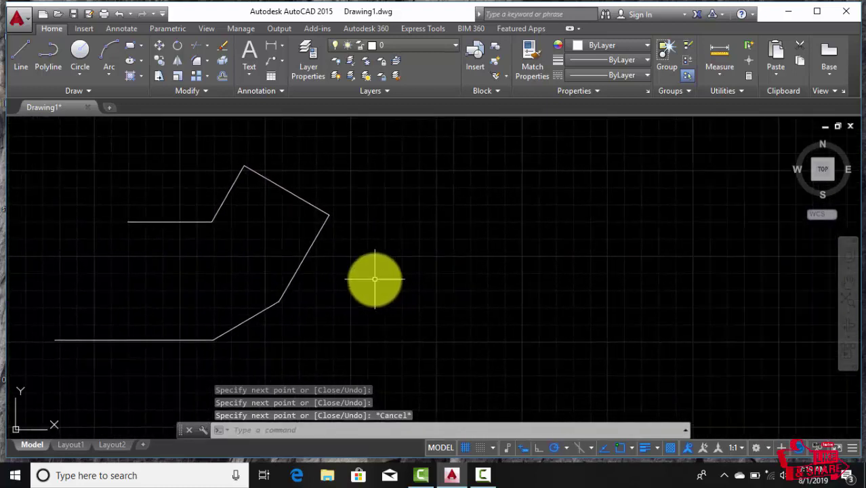
Turn off polar tracking, turn on Ortho and enable isometric drafting on the left plane.
{"action": "left_click", "coordinate": [553, 447]}
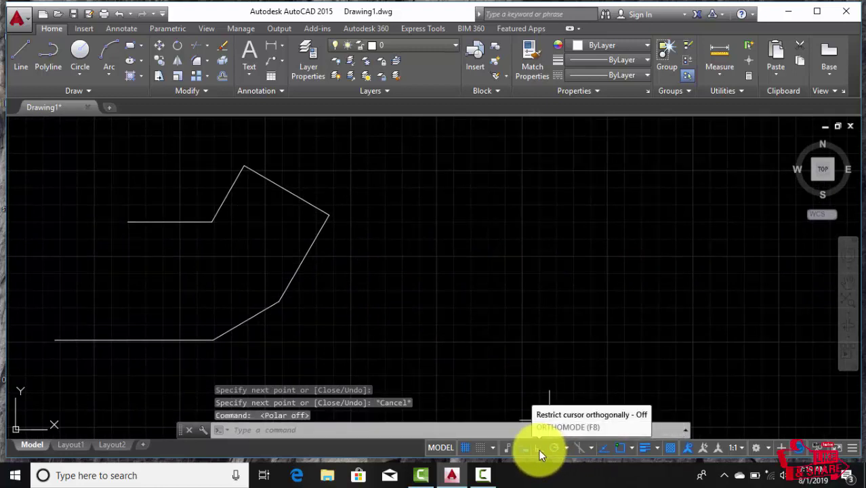
{"action": "left_click", "coordinate": [538, 450]}
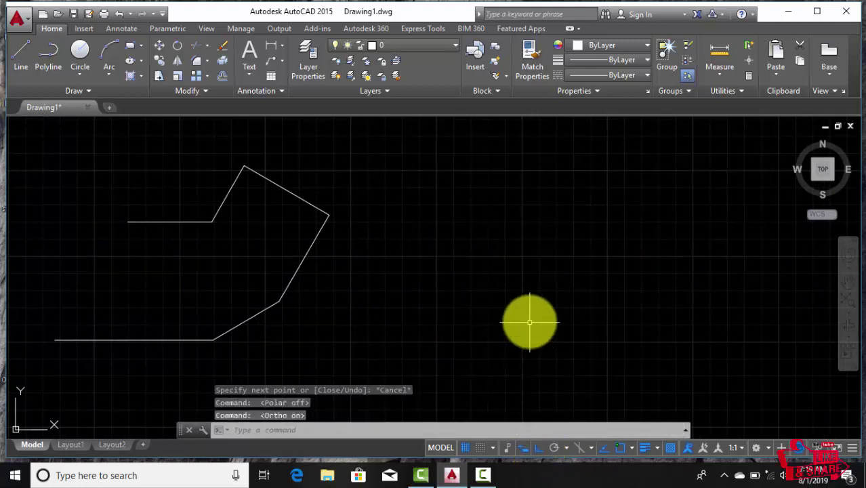
{"action": "middle_click_drag", "start_coordinate": [532, 316], "coordinate": [301, 333]}
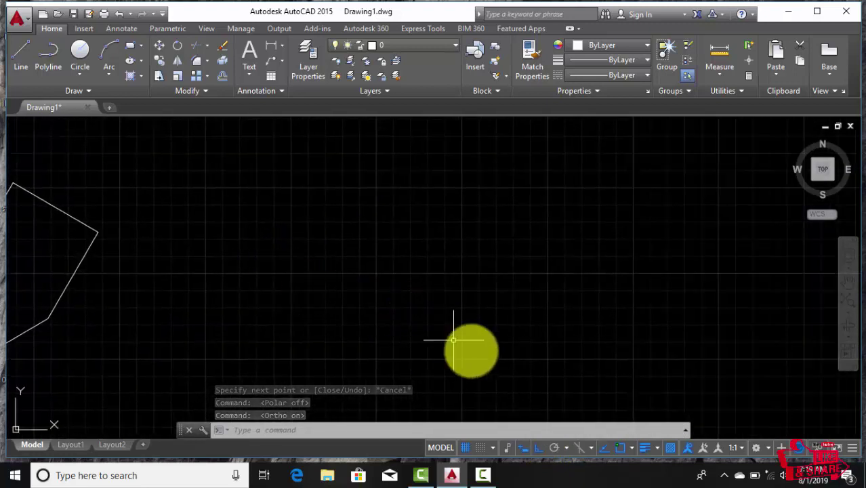
{"action": "left_click", "coordinate": [578, 446]}
{"action": "middle_click_drag", "start_coordinate": [515, 309], "coordinate": [412, 272]}
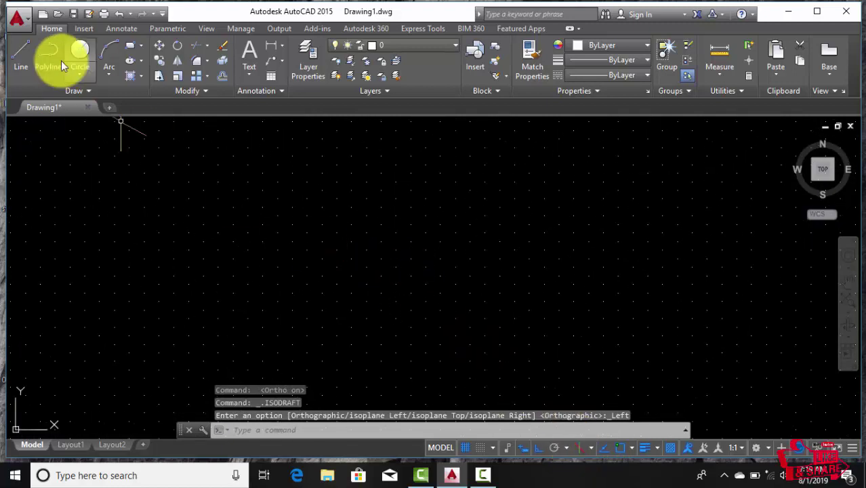
Draw a single 330° isometric line, then quit AutoCAD with Ctrl+Q.
{"action": "left_click", "coordinate": [21, 54]}
{"action": "left_click", "coordinate": [320, 306]}
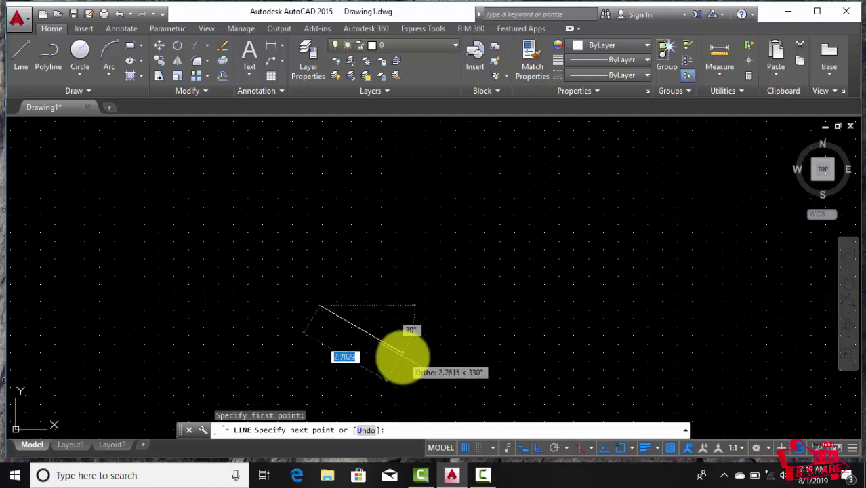
{"action": "left_click", "coordinate": [399, 351]}
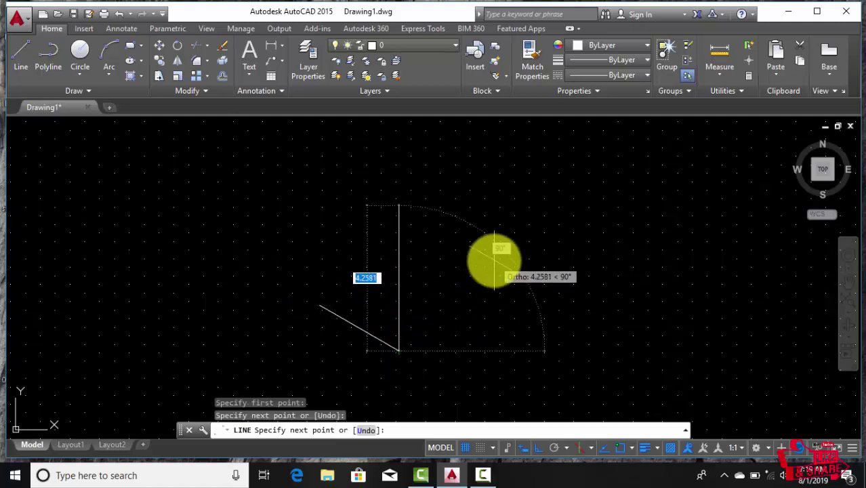
{"action": "key", "text": "ctrl+q"}
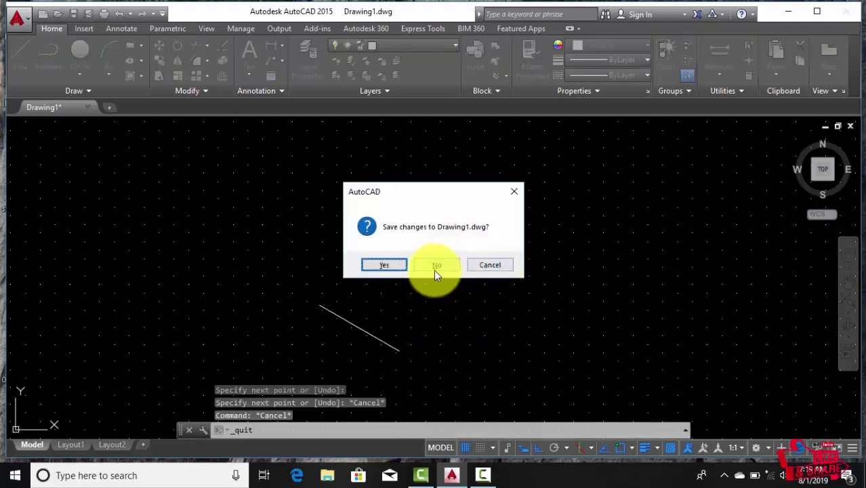
Discard the changes to Drawing1.dwg and relaunch AutoCAD 2015 from its desktop icon.
{"action": "left_click", "coordinate": [440, 264]}
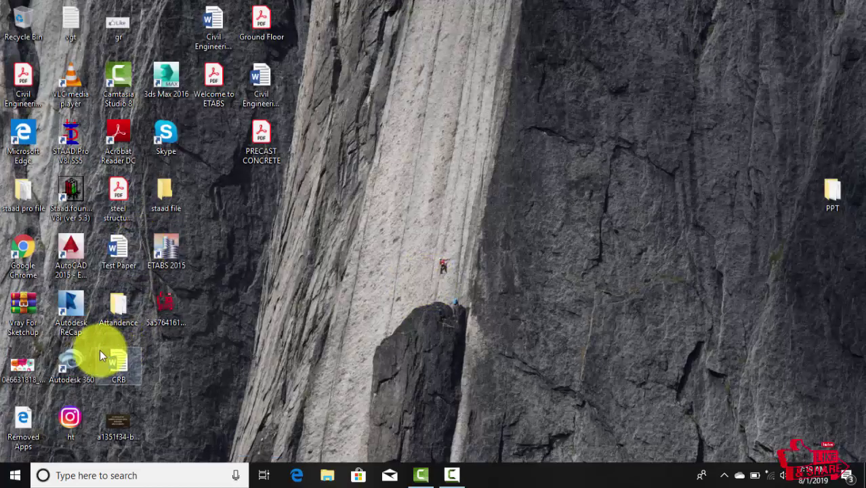
{"action": "double_click", "coordinate": [80, 250]}
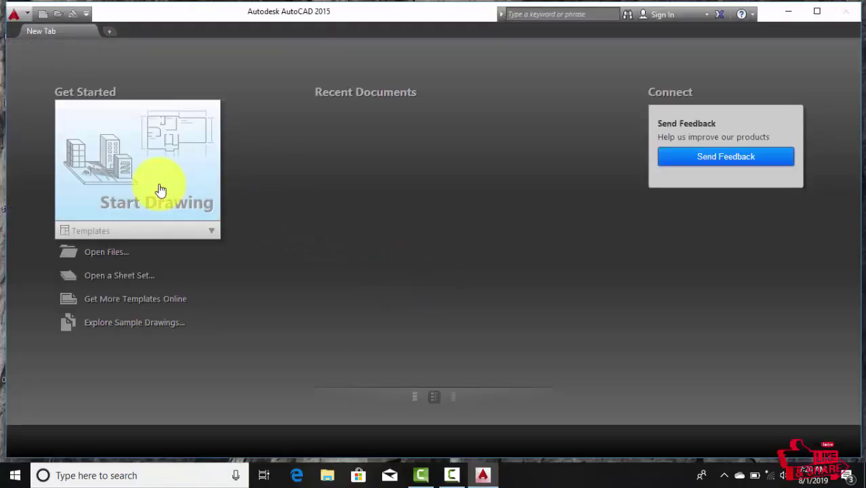
Start a new blank drawing with isometric drafting and Ortho turned on.
{"action": "left_click", "coordinate": [161, 190]}
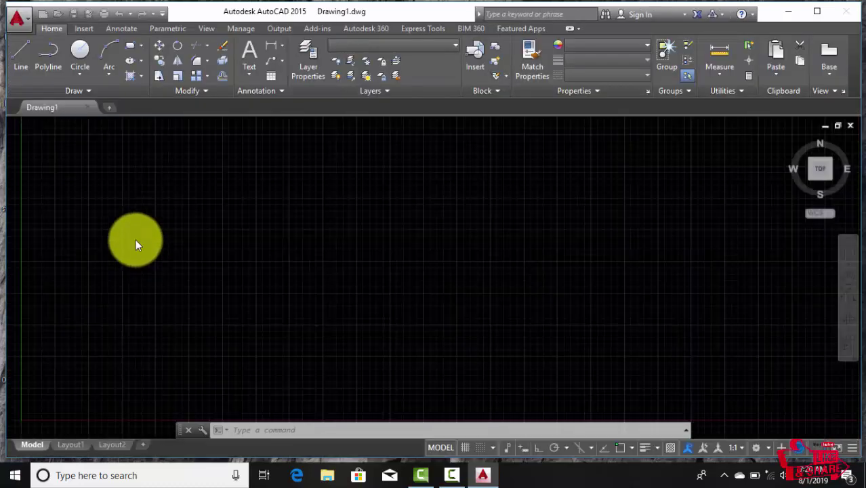
{"action": "left_click", "coordinate": [582, 446]}
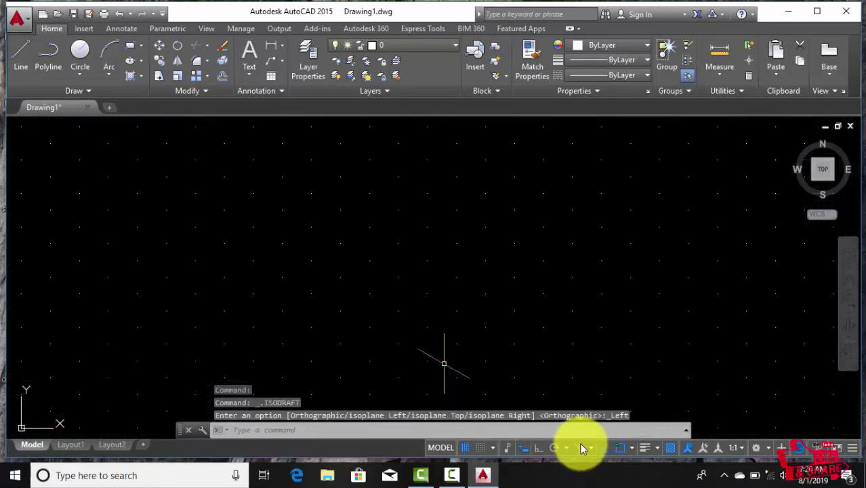
{"action": "left_click", "coordinate": [536, 448]}
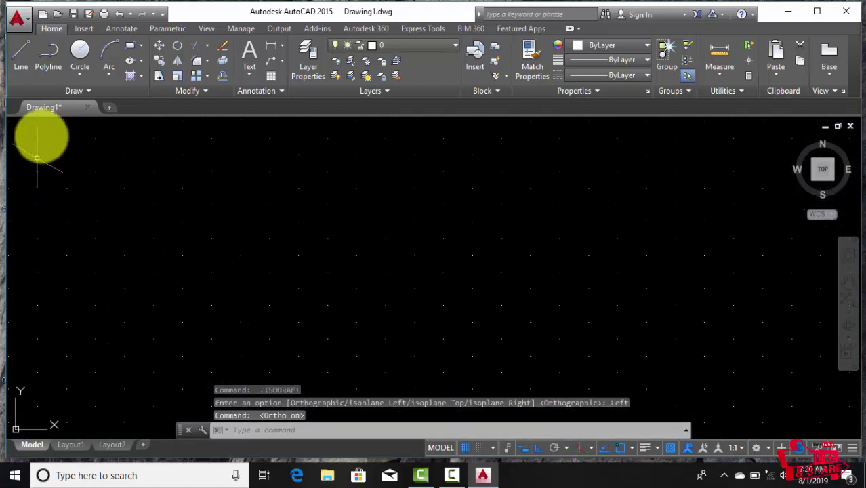
Draw four line sides on Isoplane Top at 30° and 150° and close the parallelogram.
{"action": "left_click", "coordinate": [17, 60]}
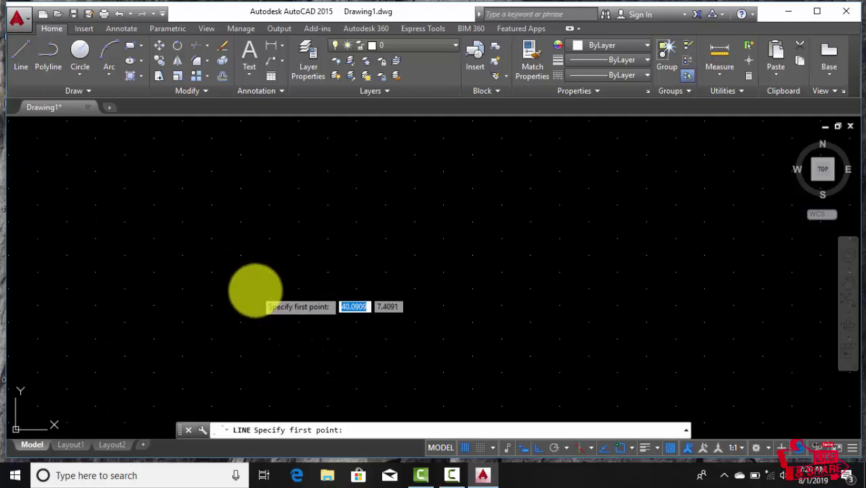
{"action": "left_click", "coordinate": [255, 290]}
{"action": "left_click", "coordinate": [333, 334]}
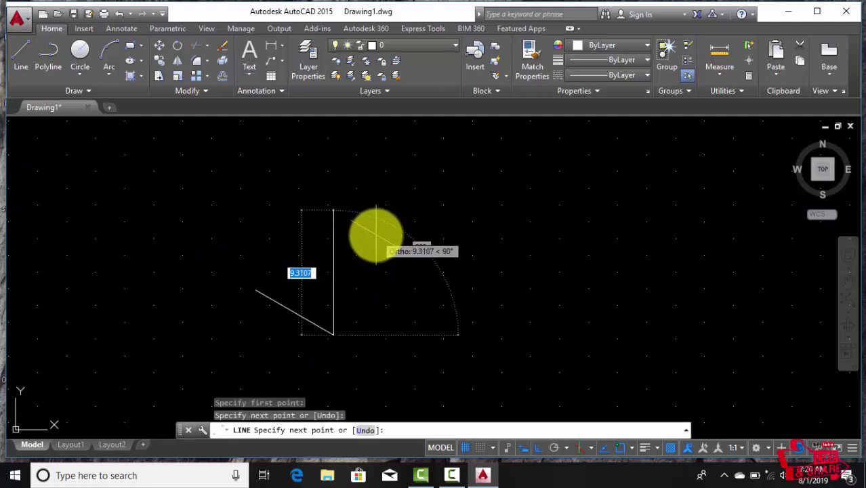
{"action": "key", "text": "F5"}
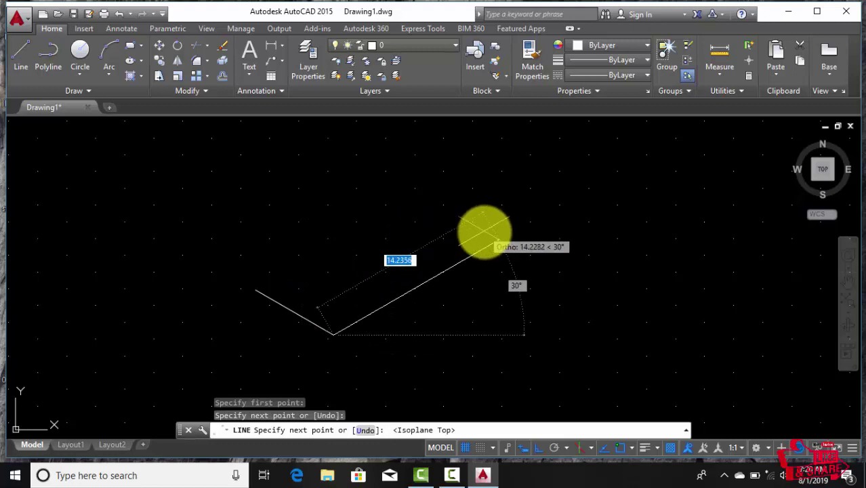
{"action": "left_click", "coordinate": [499, 238]}
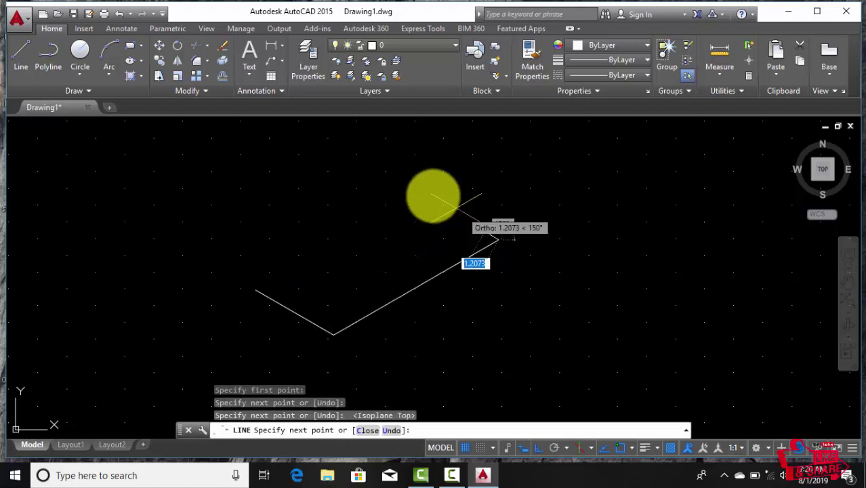
{"action": "left_click", "coordinate": [422, 196]}
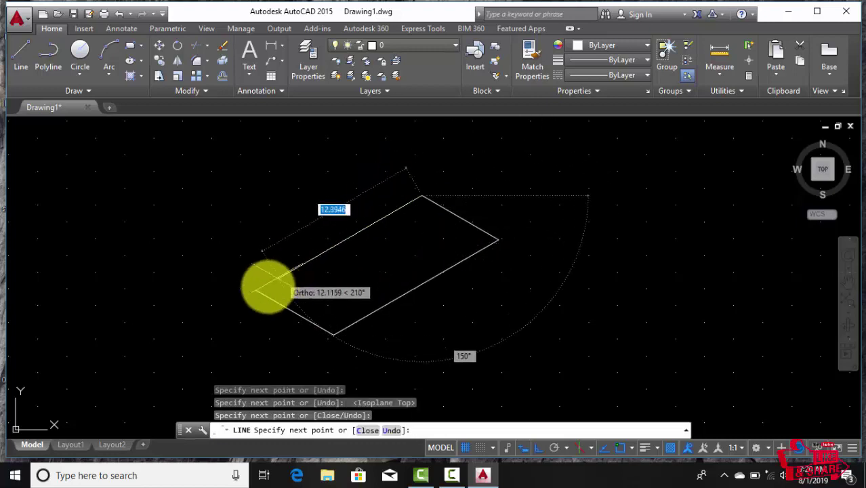
{"action": "left_click", "coordinate": [256, 290]}
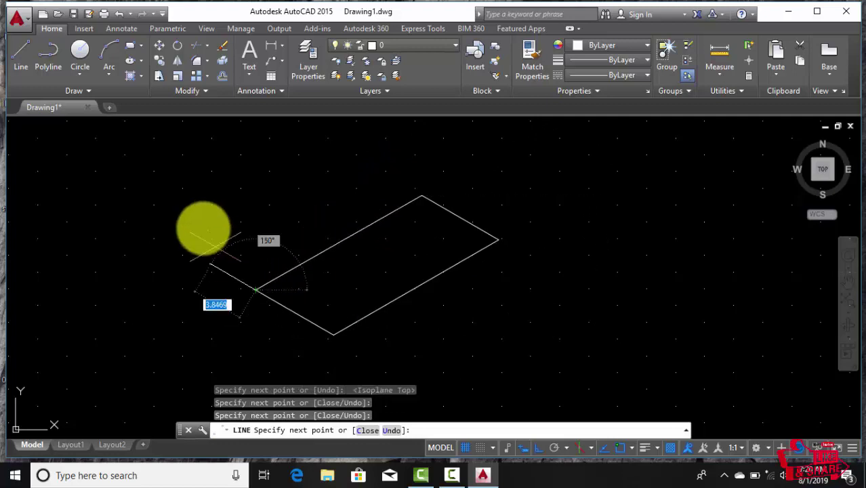
{"action": "right_click", "coordinate": [218, 235]}
{"action": "left_click", "coordinate": [229, 241]}
{"action": "middle_click_drag", "start_coordinate": [314, 258], "coordinate": [306, 270]}
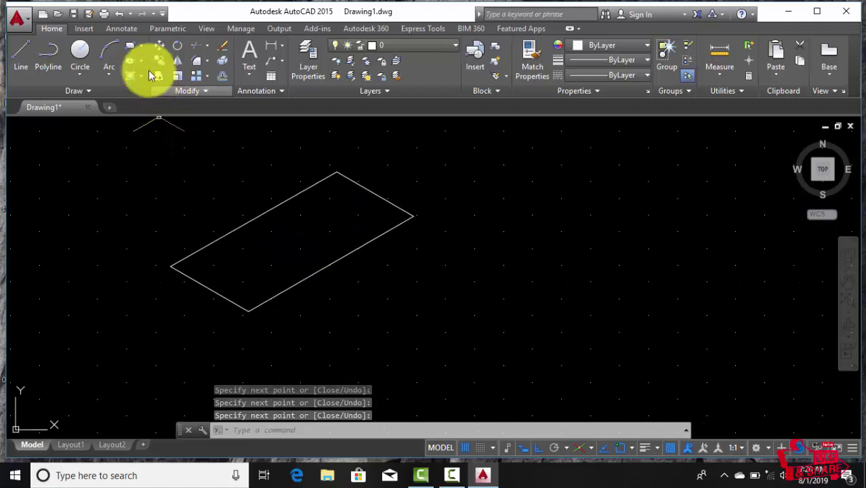
Place an aligned dimension of 14.2230 from the bottom to the right corner, outside the lower edge.
{"action": "left_click", "coordinate": [122, 31]}
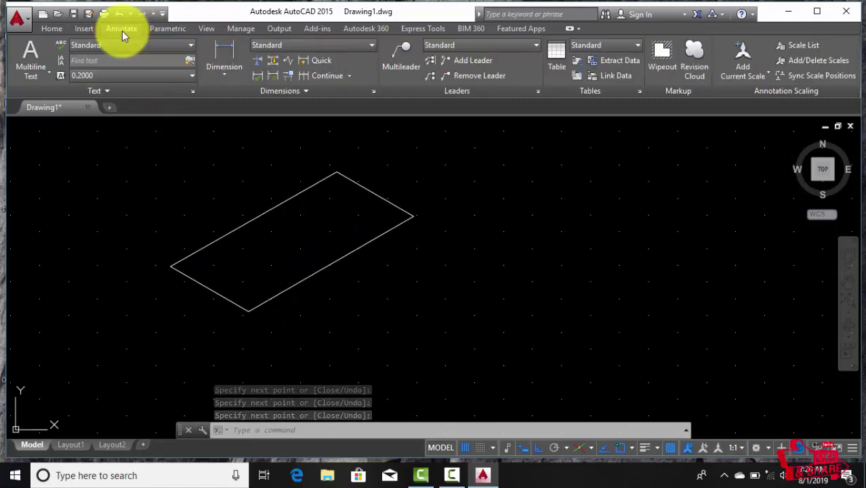
{"action": "left_click", "coordinate": [221, 53]}
{"action": "left_click", "coordinate": [230, 71]}
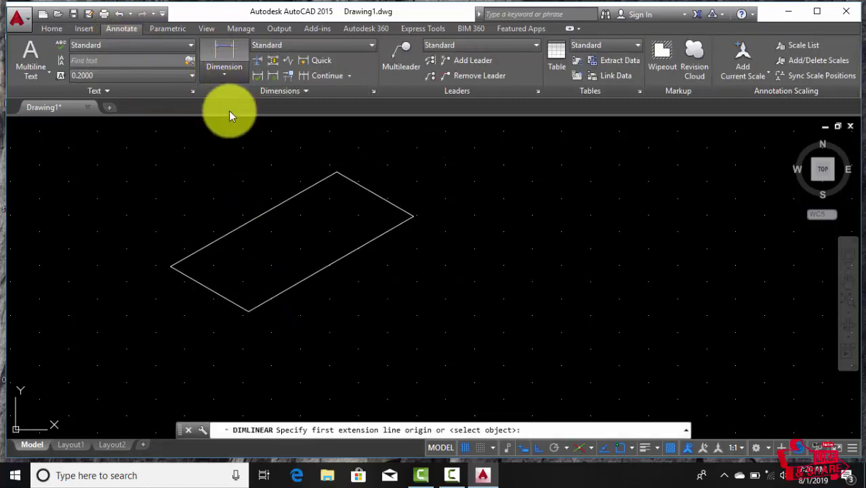
{"action": "left_click", "coordinate": [232, 129]}
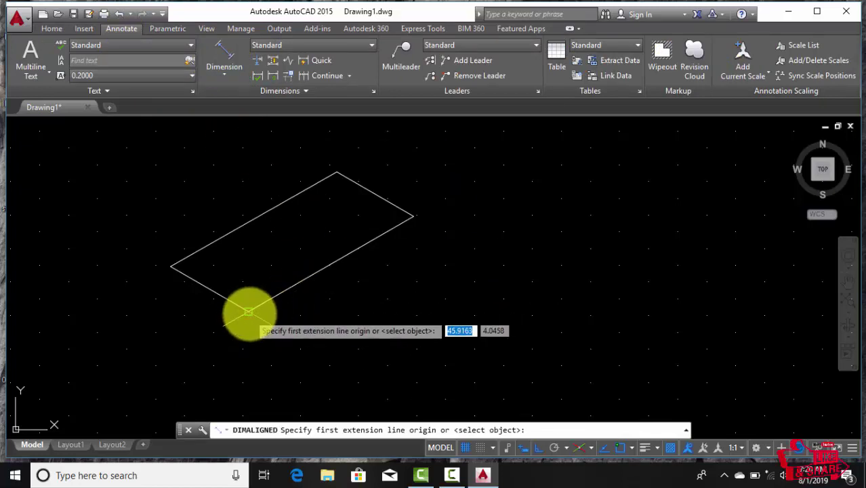
{"action": "left_click", "coordinate": [248, 311]}
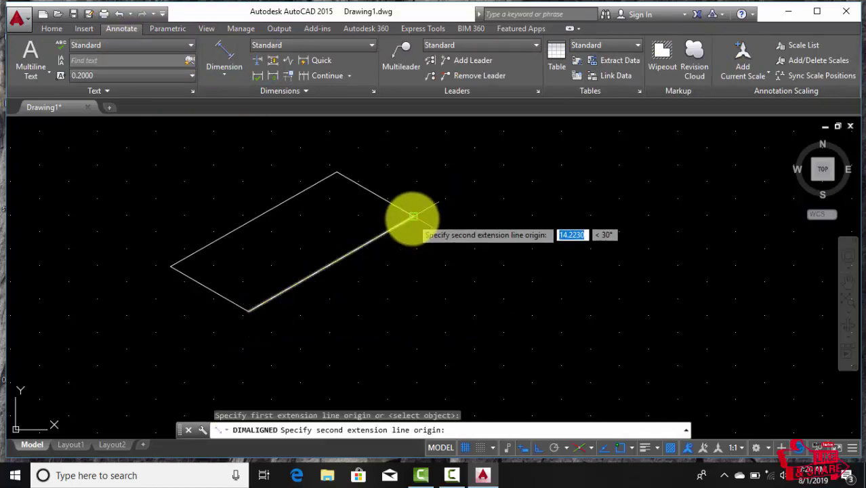
{"action": "left_click", "coordinate": [410, 218]}
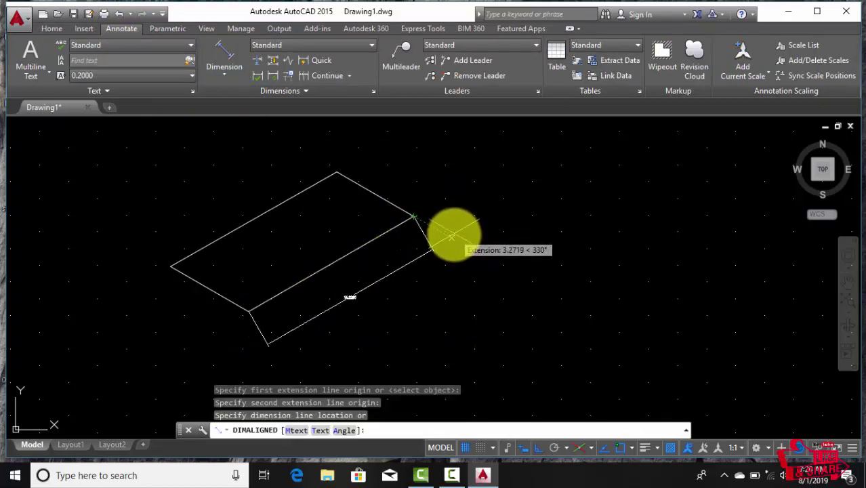
{"action": "left_click", "coordinate": [462, 244]}
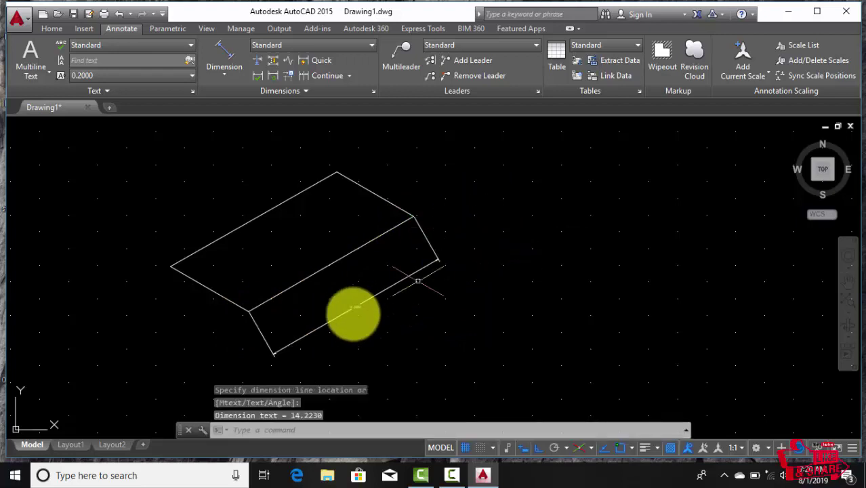
{"action": "scroll", "coordinate": [345, 312], "scroll_direction": "up", "scroll_amount": 3}
{"action": "scroll", "coordinate": [415, 309], "scroll_direction": "up", "scroll_amount": 2}
{"action": "scroll", "coordinate": [417, 304], "scroll_direction": "down", "scroll_amount": 3}
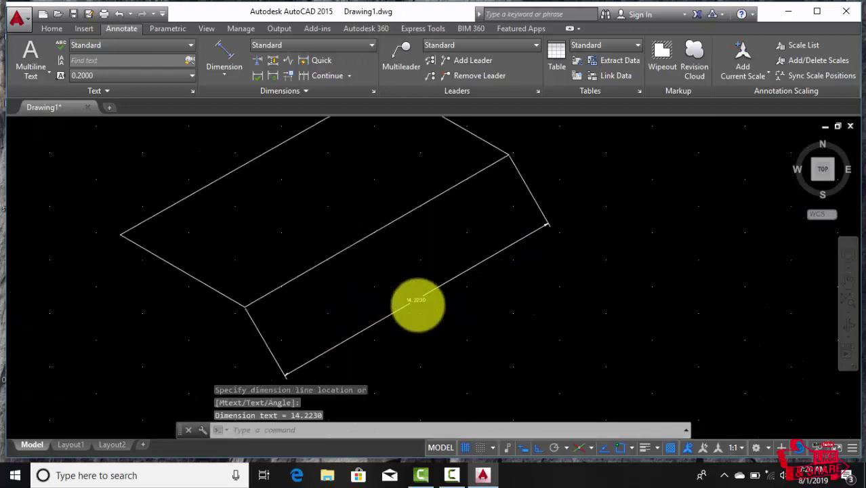
{"action": "scroll", "coordinate": [420, 315], "scroll_direction": "down", "scroll_amount": 2}
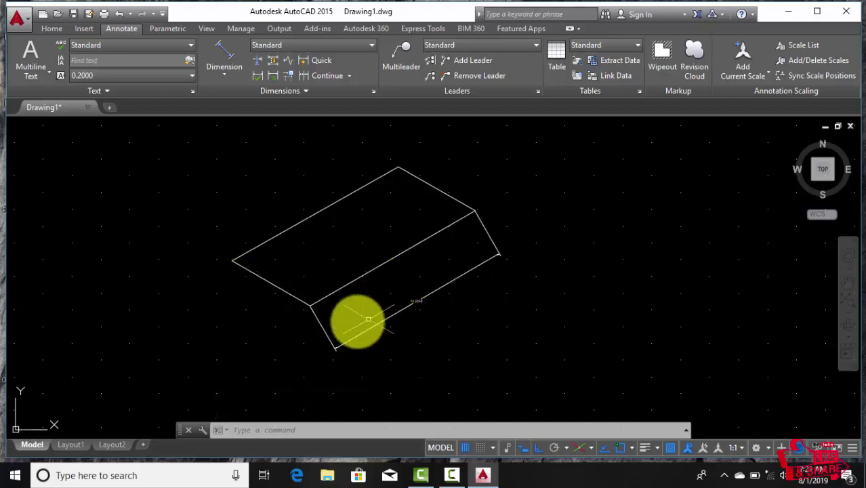
{"action": "scroll", "coordinate": [316, 323], "scroll_direction": "up", "scroll_amount": 4}
{"action": "middle_click_drag", "start_coordinate": [306, 305], "coordinate": [309, 338]}
{"action": "scroll", "coordinate": [300, 332], "scroll_direction": "down", "scroll_amount": 4}
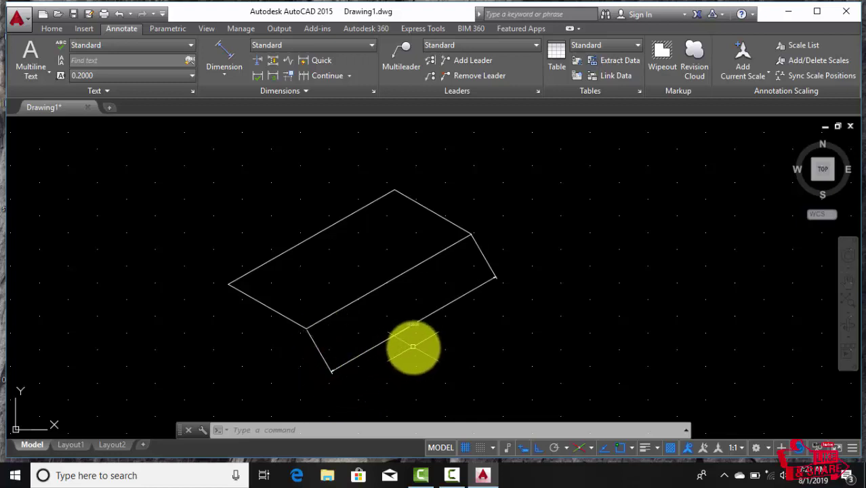
{"action": "scroll", "coordinate": [411, 350], "scroll_direction": "up", "scroll_amount": 2}
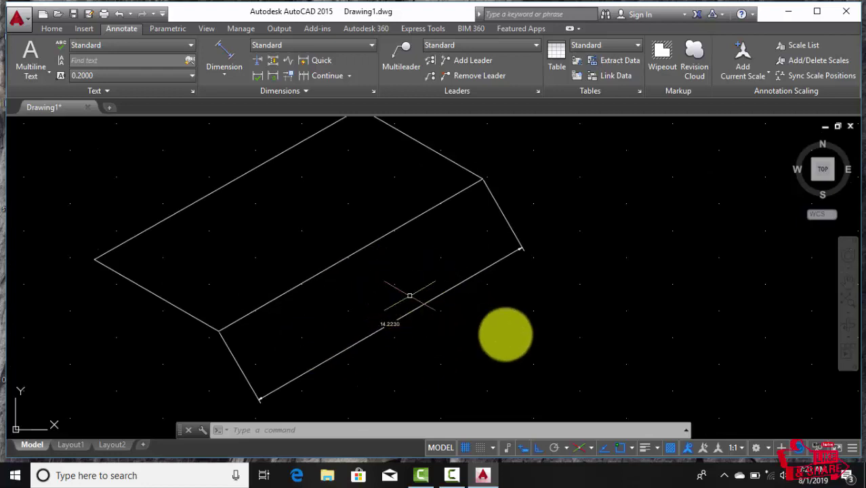
Make the 14.2230 dimension's extension lines oblique at 330°, following the short isometric side.
{"action": "left_click", "coordinate": [386, 300]}
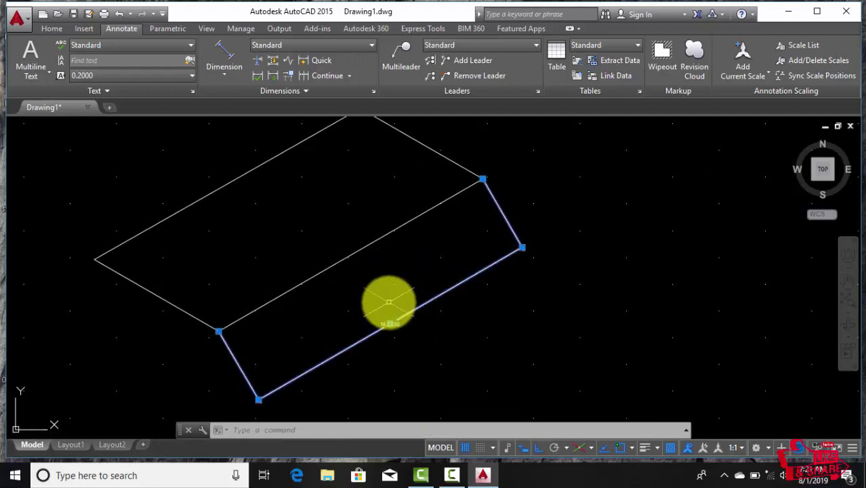
{"action": "left_click", "coordinate": [253, 92]}
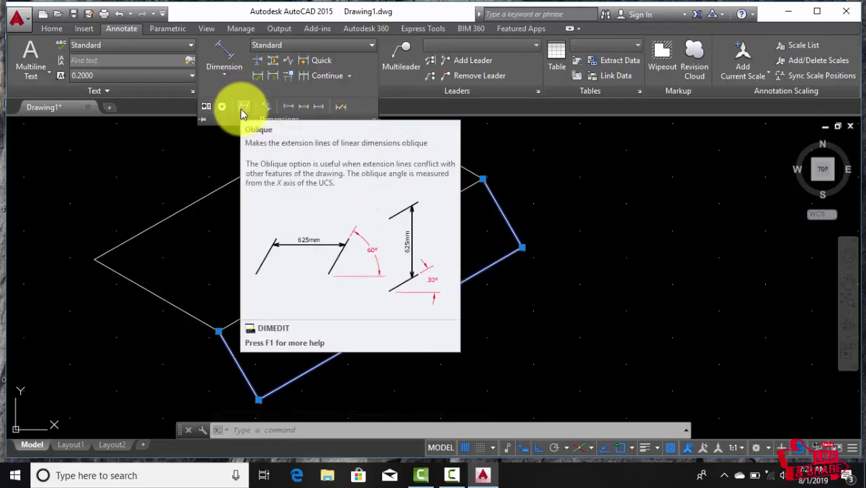
{"action": "left_click", "coordinate": [245, 111]}
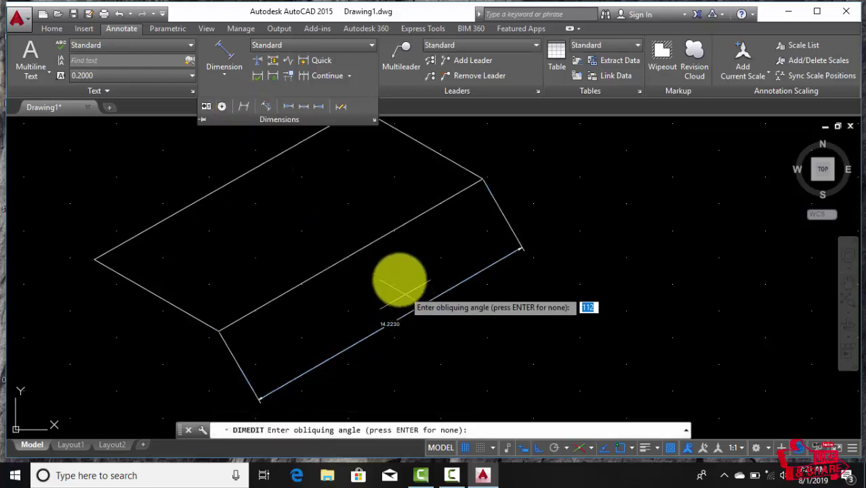
{"action": "left_click", "coordinate": [299, 207]}
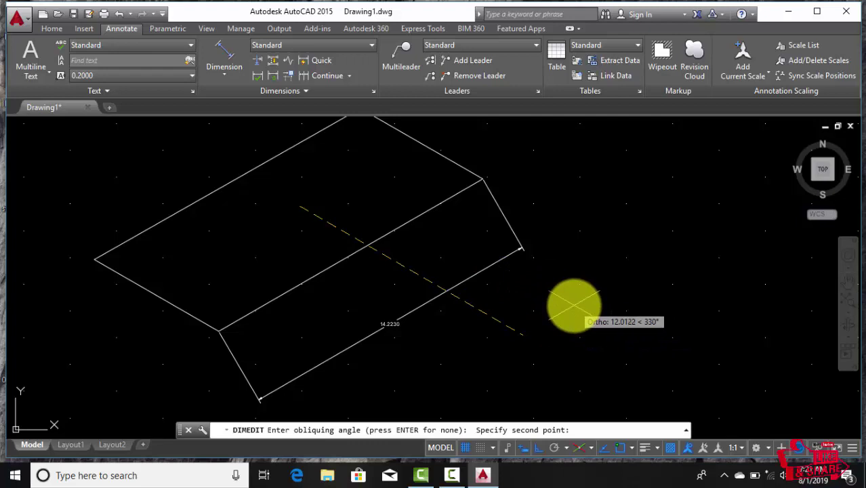
{"action": "left_click", "coordinate": [574, 305]}
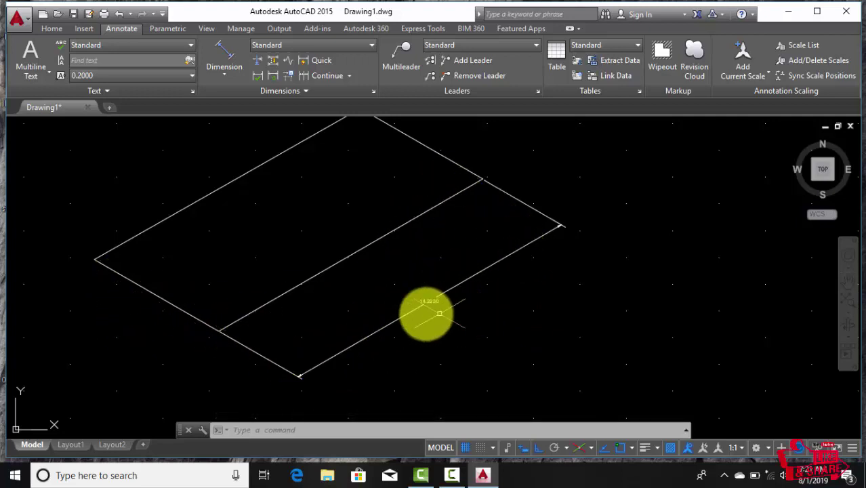
{"action": "scroll", "coordinate": [425, 314], "scroll_direction": "up", "scroll_amount": 3}
{"action": "scroll", "coordinate": [425, 313], "scroll_direction": "down", "scroll_amount": 3}
Set the view to Top and switch drafting from isometric back to orthographic.
{"action": "scroll", "coordinate": [424, 311], "scroll_direction": "down", "scroll_amount": 2}
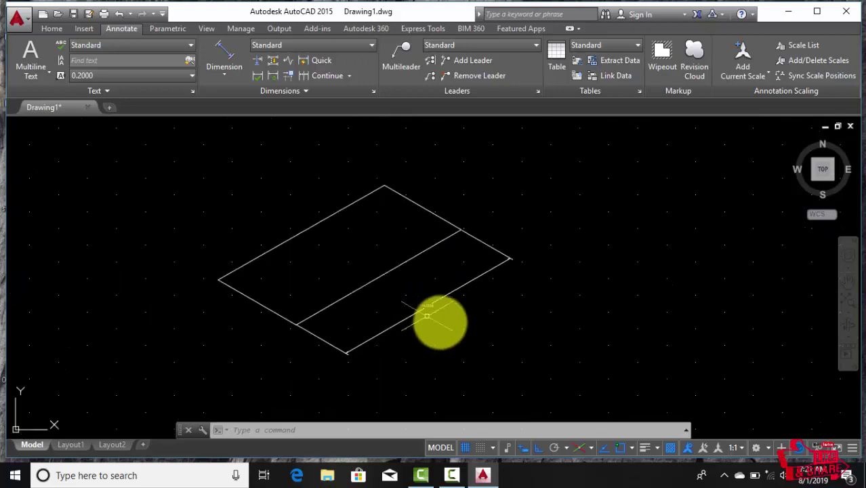
{"action": "left_click", "coordinate": [435, 315]}
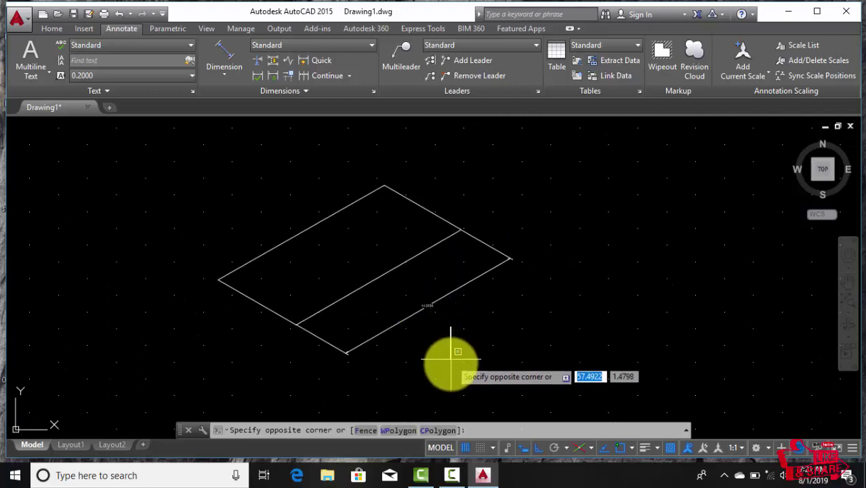
{"action": "left_click", "coordinate": [442, 360]}
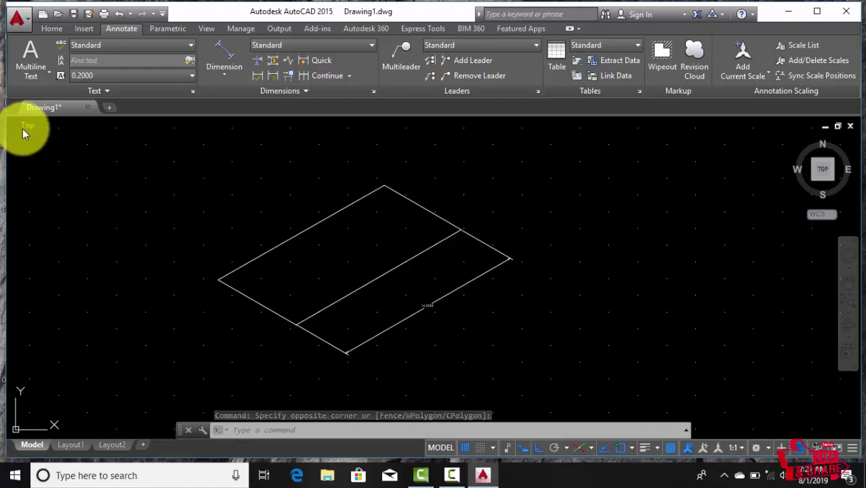
{"action": "left_click", "coordinate": [31, 132]}
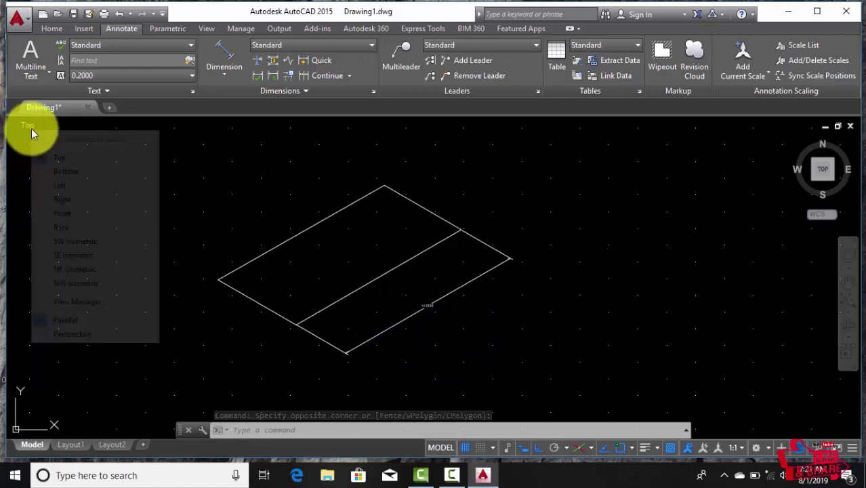
{"action": "left_click", "coordinate": [63, 160]}
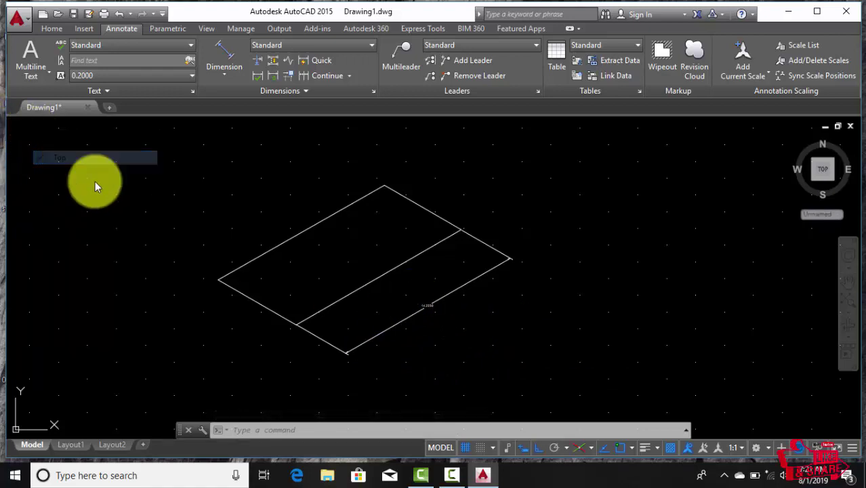
{"action": "left_click", "coordinate": [577, 447]}
Erase all five objects, the parallelogram and its dimension, with a crossing window.
{"action": "scroll", "coordinate": [528, 286], "scroll_direction": "down", "scroll_amount": 5}
{"action": "left_click_drag", "start_coordinate": [587, 235], "coordinate": [410, 341]}
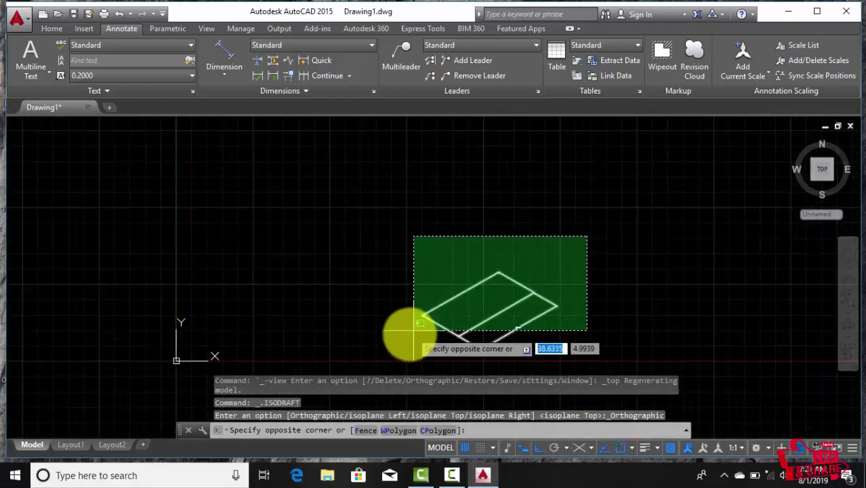
{"action": "right_click", "coordinate": [348, 238]}
{"action": "left_click", "coordinate": [366, 247]}
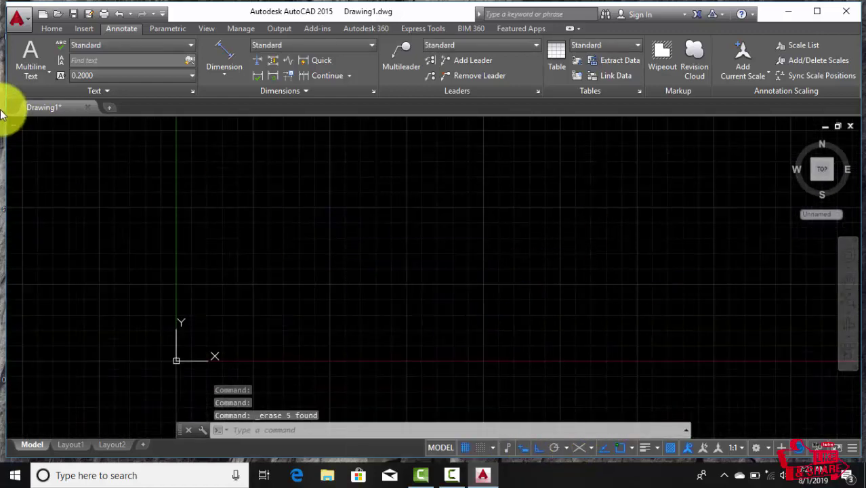
Draw three circles in a row from left to right, the middle one smallest.
{"action": "left_click", "coordinate": [53, 29]}
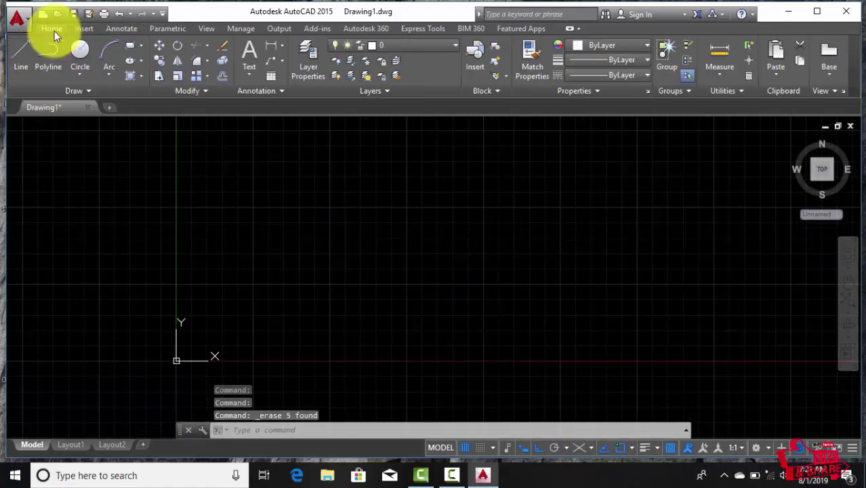
{"action": "left_click", "coordinate": [79, 55]}
{"action": "middle_click_drag", "start_coordinate": [263, 238], "coordinate": [122, 228]}
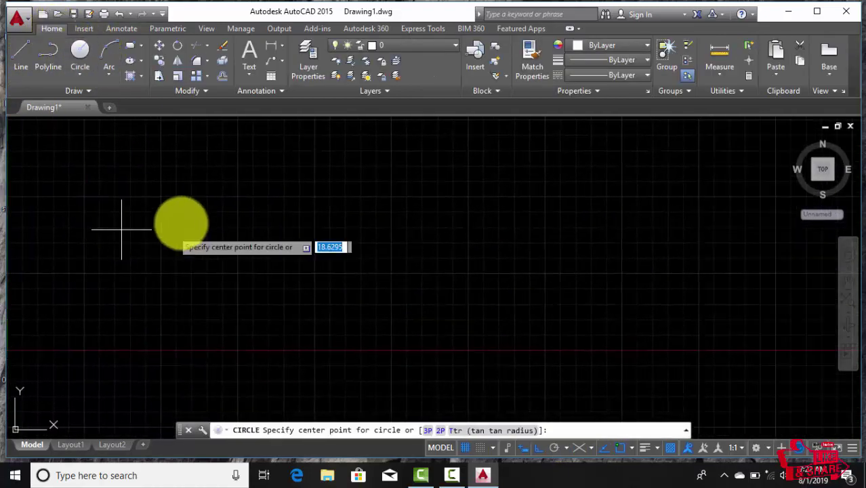
{"action": "left_click", "coordinate": [180, 213]}
{"action": "left_click", "coordinate": [230, 224]}
{"action": "key", "text": "Return"}
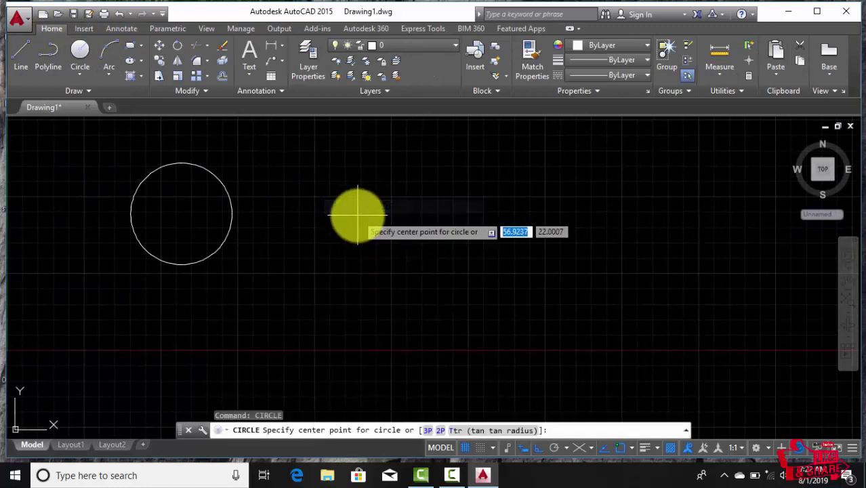
{"action": "left_click", "coordinate": [358, 220]}
{"action": "left_click", "coordinate": [393, 240]}
{"action": "key", "text": "Return"}
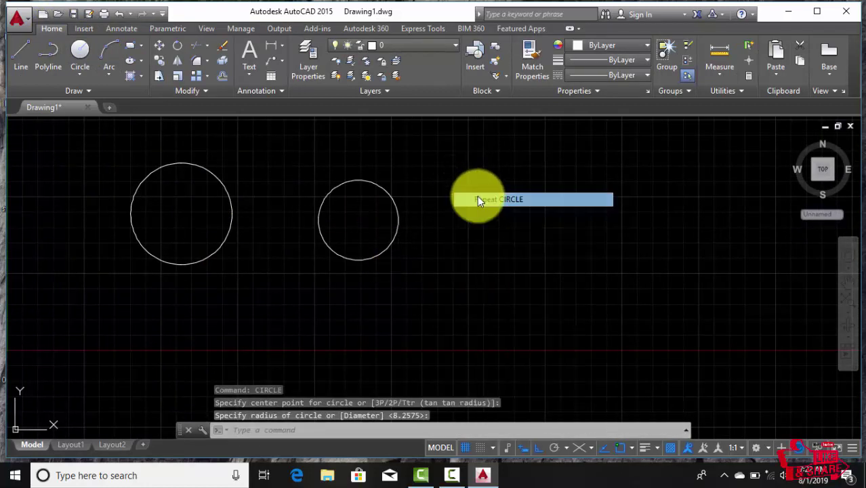
{"action": "left_click", "coordinate": [491, 221]}
{"action": "left_click", "coordinate": [535, 249]}
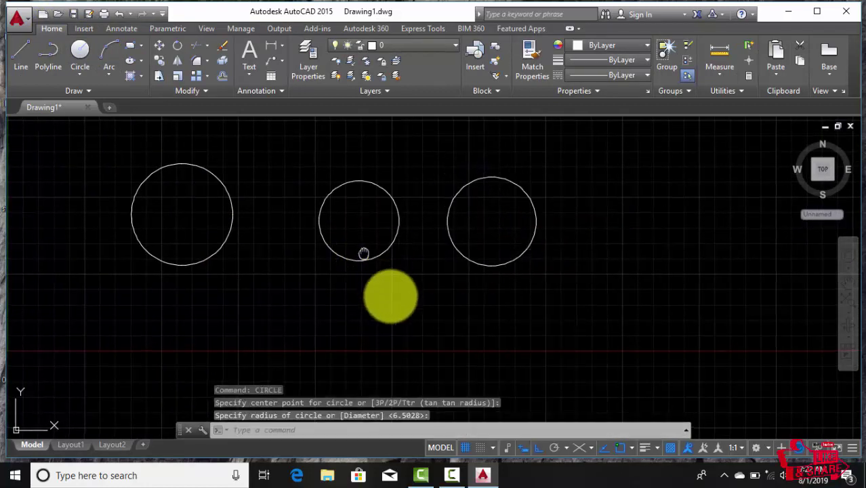
Window-select all three circles to prepare them for dimensioning.
{"action": "middle_click_drag", "start_coordinate": [271, 269], "coordinate": [303, 297]}
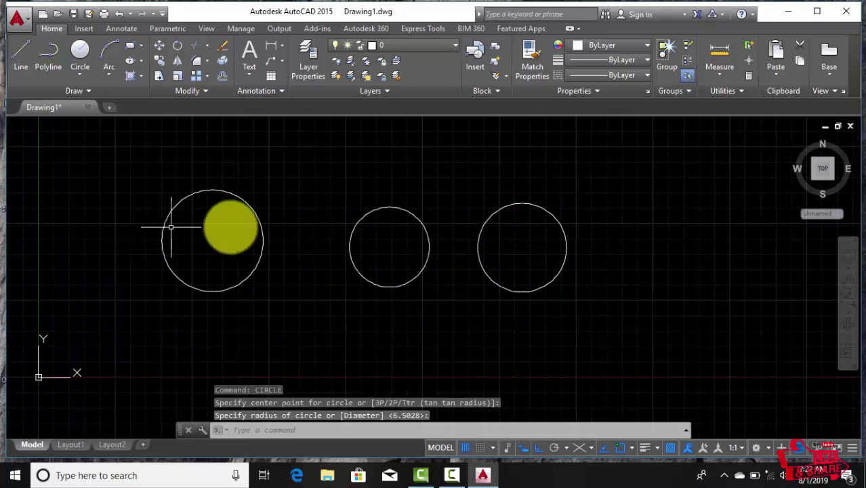
{"action": "left_click", "coordinate": [586, 160]}
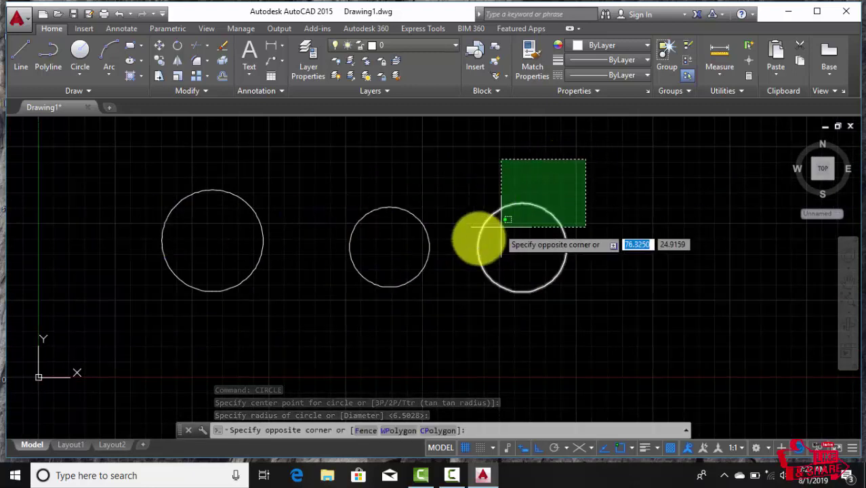
{"action": "left_click", "coordinate": [151, 286]}
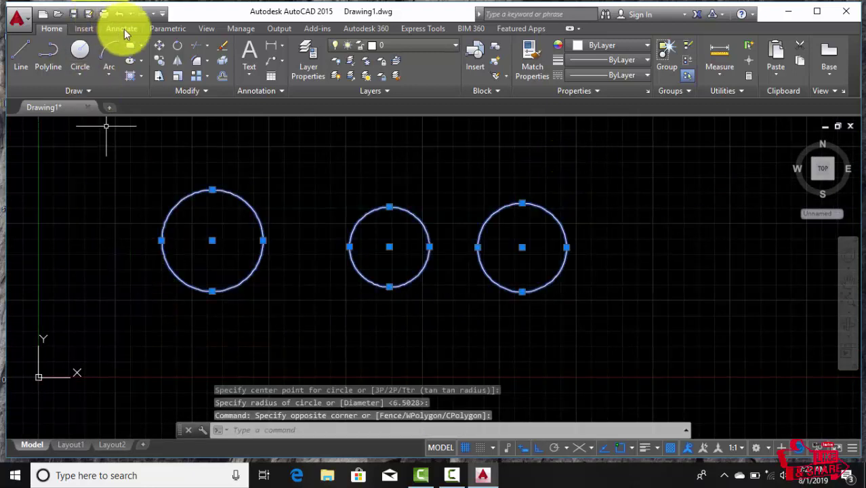
{"action": "left_click", "coordinate": [122, 30]}
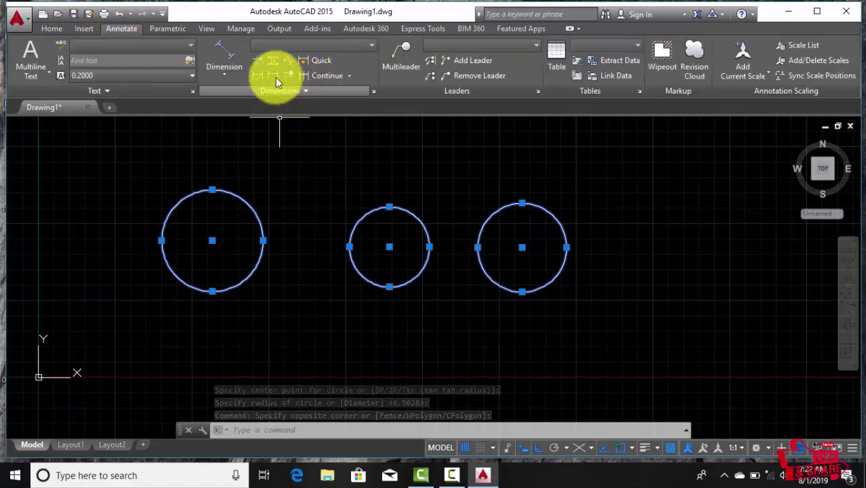
Quick-dimension the selected circles in Radius mode, giving R8.2575, R6.5028 and R7.2253.
{"action": "left_click", "coordinate": [307, 60]}
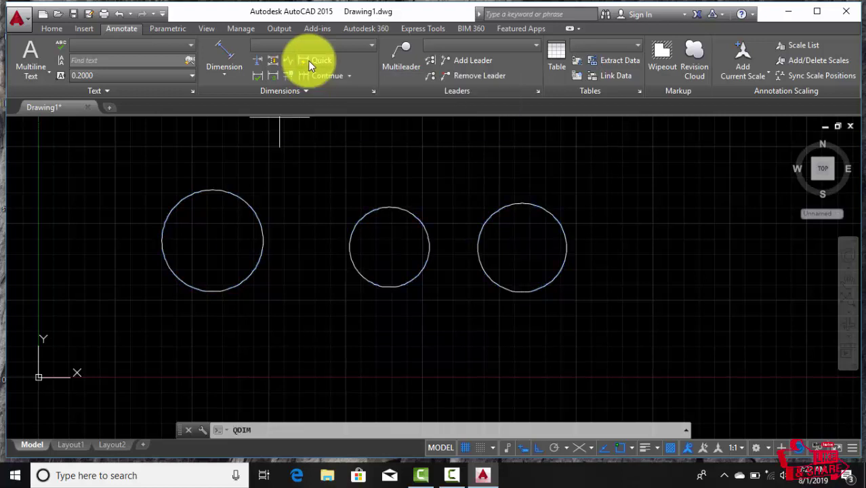
{"action": "right_click", "coordinate": [330, 175]}
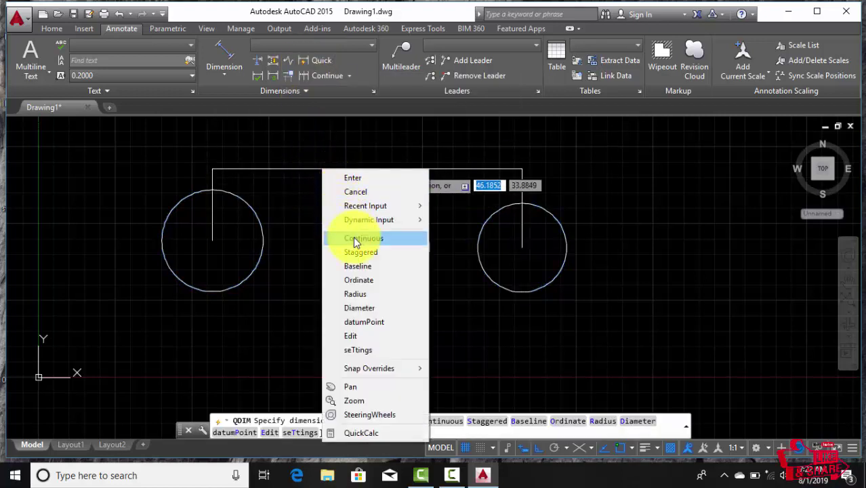
{"action": "left_click", "coordinate": [353, 294]}
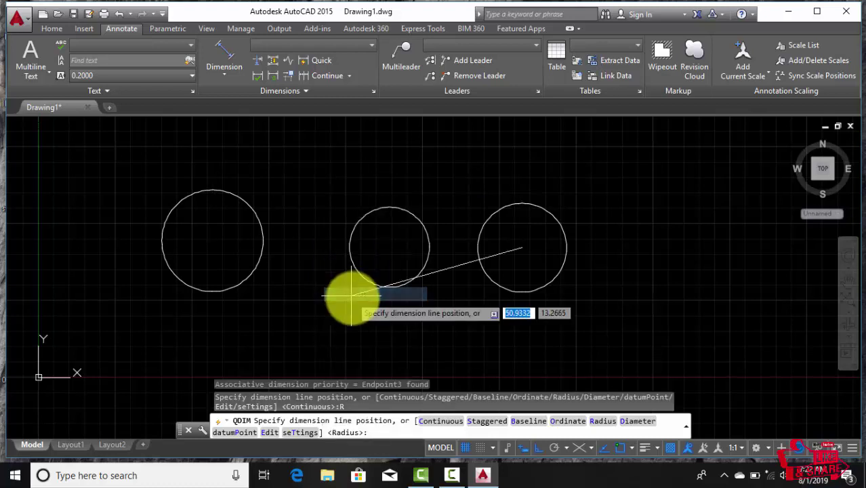
{"action": "left_click", "coordinate": [568, 199]}
{"action": "scroll", "coordinate": [564, 205], "scroll_direction": "up", "scroll_amount": 5}
{"action": "scroll", "coordinate": [565, 205], "scroll_direction": "up", "scroll_amount": 2}
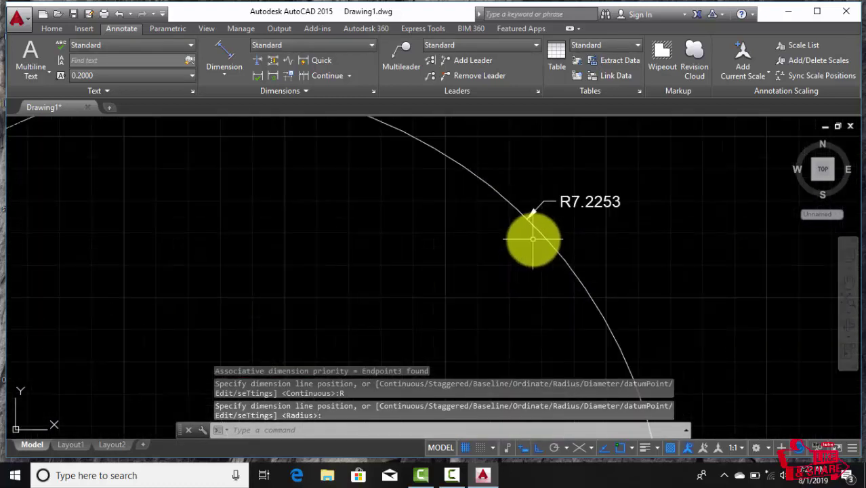
{"action": "scroll", "coordinate": [603, 243], "scroll_direction": "down", "scroll_amount": 6}
{"action": "scroll", "coordinate": [610, 255], "scroll_direction": "down", "scroll_amount": 2}
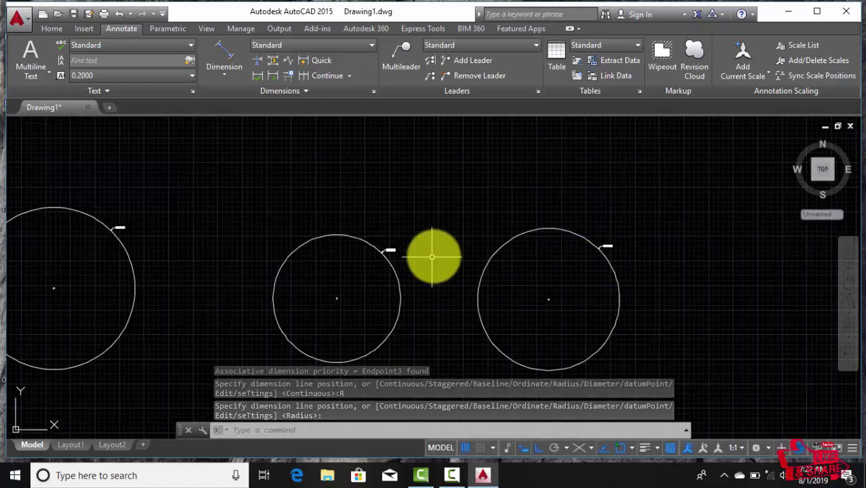
{"action": "scroll", "coordinate": [377, 252], "scroll_direction": "up", "scroll_amount": 8}
{"action": "scroll", "coordinate": [377, 251], "scroll_direction": "down", "scroll_amount": 7}
{"action": "scroll", "coordinate": [377, 251], "scroll_direction": "down", "scroll_amount": 2}
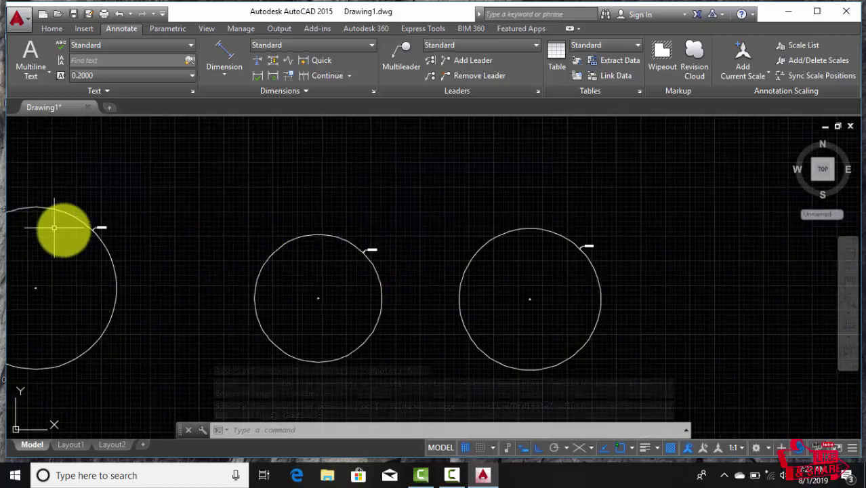
{"action": "scroll", "coordinate": [74, 231], "scroll_direction": "up", "scroll_amount": 5}
{"action": "scroll", "coordinate": [194, 227], "scroll_direction": "down", "scroll_amount": 1}
{"action": "scroll", "coordinate": [195, 227], "scroll_direction": "down", "scroll_amount": 3}
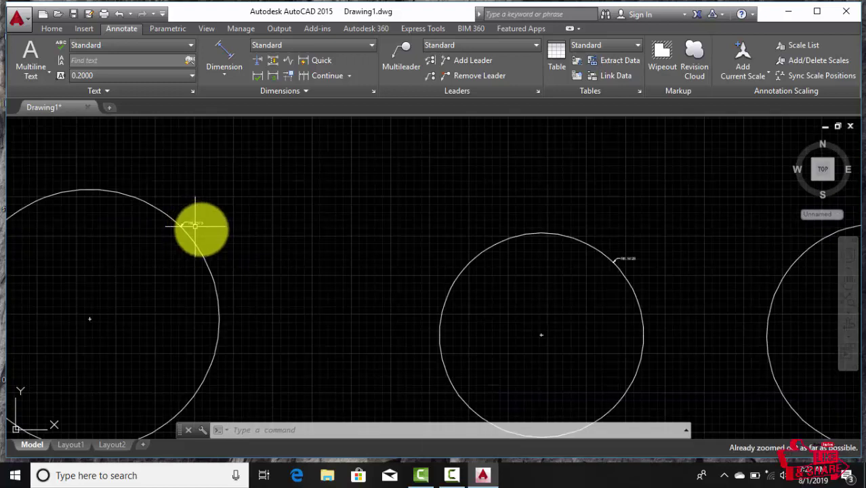
{"action": "scroll", "coordinate": [199, 183], "scroll_direction": "down", "scroll_amount": 1}
{"action": "scroll", "coordinate": [193, 164], "scroll_direction": "down", "scroll_amount": 2}
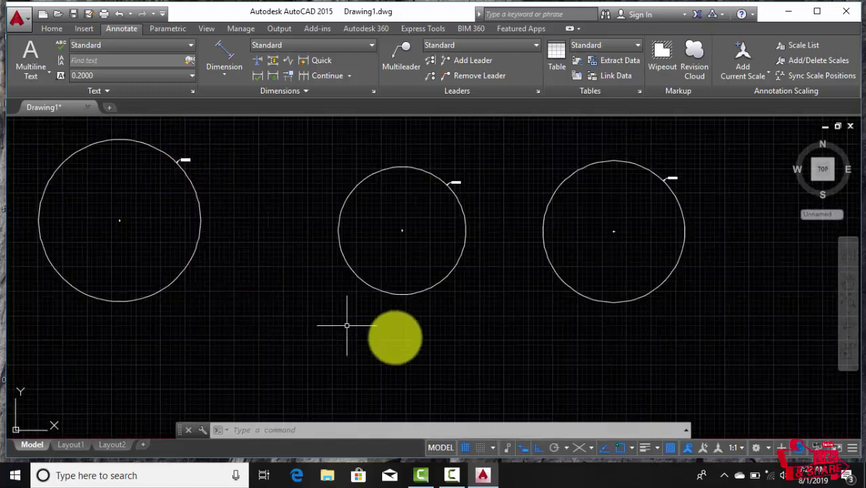
{"action": "left_click", "coordinate": [660, 340]}
Reselect the circles and run Quick Dimension in Continuous mode to chain their centres, one span 21.5727.
{"action": "left_click", "coordinate": [184, 277]}
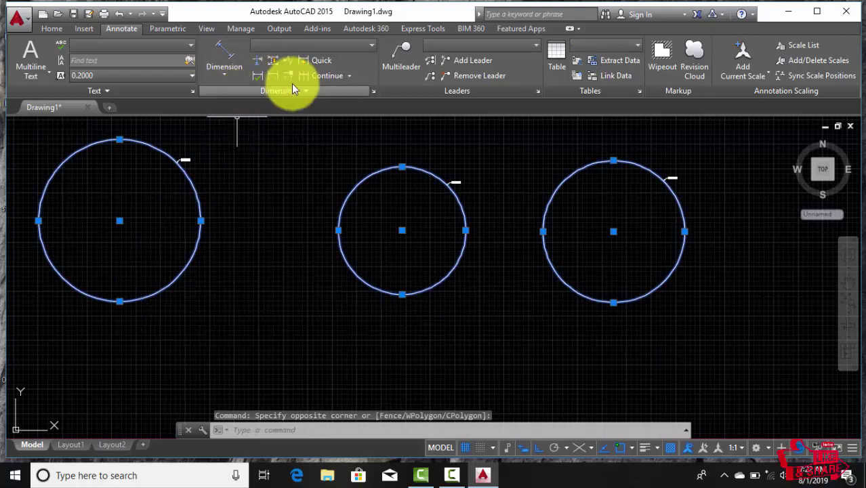
{"action": "left_click", "coordinate": [313, 60]}
{"action": "right_click", "coordinate": [298, 172]}
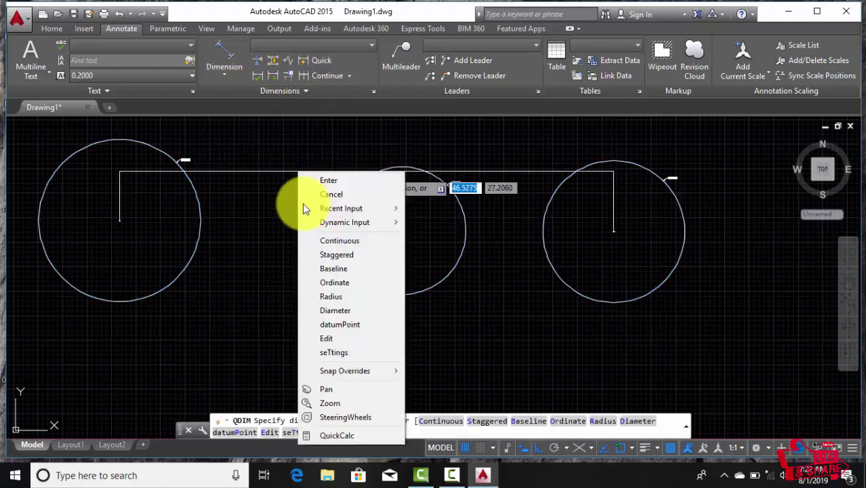
{"action": "left_click", "coordinate": [339, 241]}
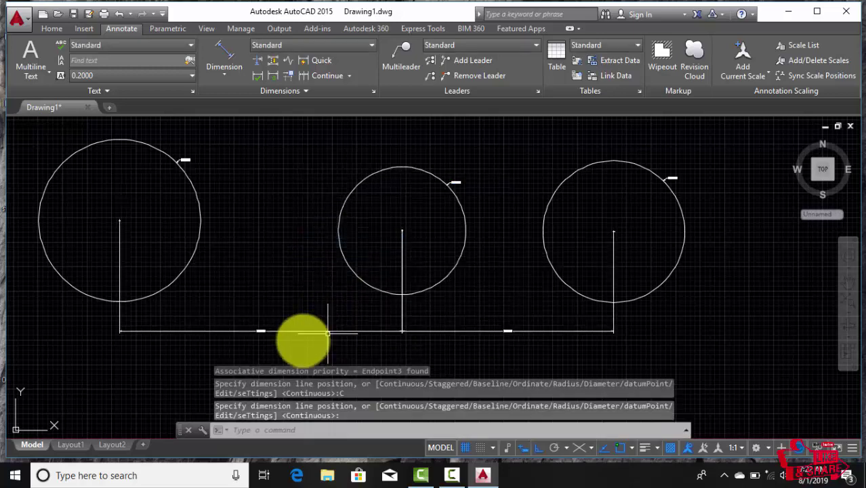
{"action": "scroll", "coordinate": [256, 337], "scroll_direction": "up", "scroll_amount": 5}
{"action": "scroll", "coordinate": [258, 314], "scroll_direction": "down", "scroll_amount": 5}
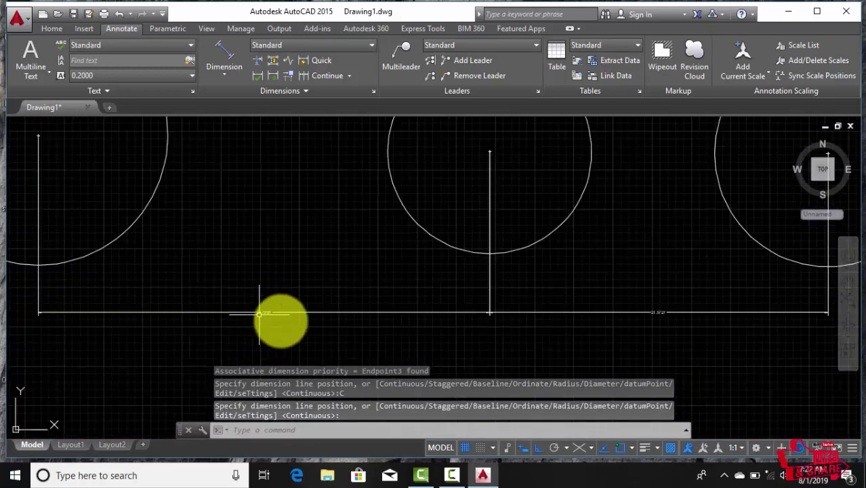
{"action": "scroll", "coordinate": [502, 315], "scroll_direction": "up", "scroll_amount": 5}
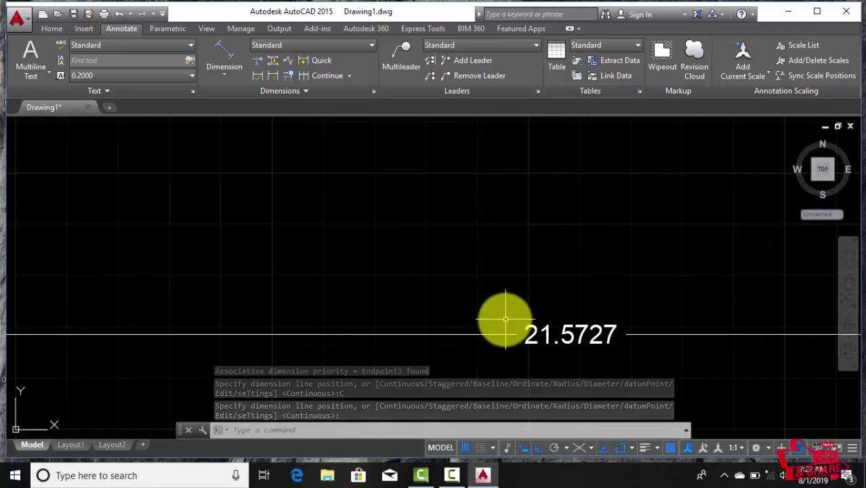
{"action": "scroll", "coordinate": [501, 315], "scroll_direction": "down", "scroll_amount": 3}
{"action": "scroll", "coordinate": [474, 305], "scroll_direction": "down", "scroll_amount": 2}
{"action": "scroll", "coordinate": [454, 296], "scroll_direction": "down", "scroll_amount": 2}
{"action": "scroll", "coordinate": [455, 296], "scroll_direction": "down", "scroll_amount": 1}
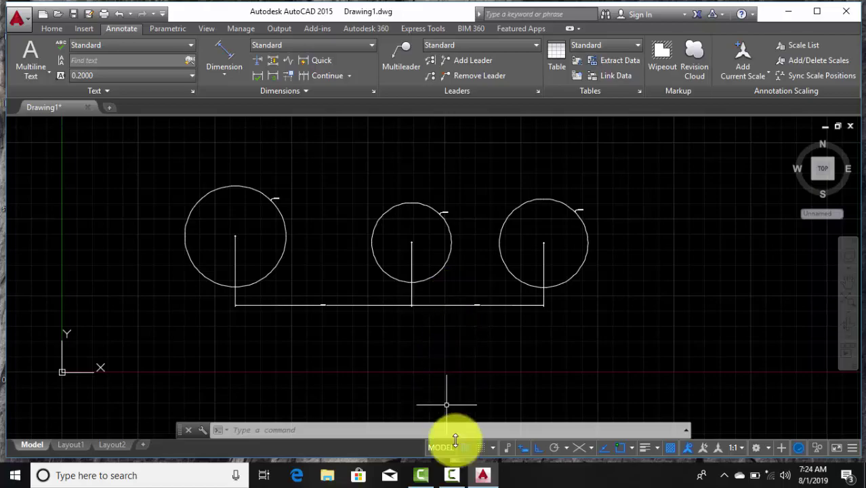
{"action": "left_click", "coordinate": [452, 475]}
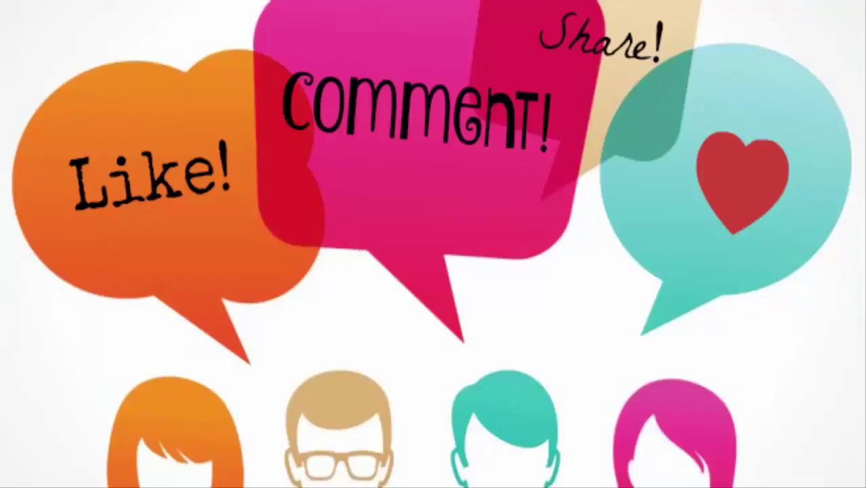